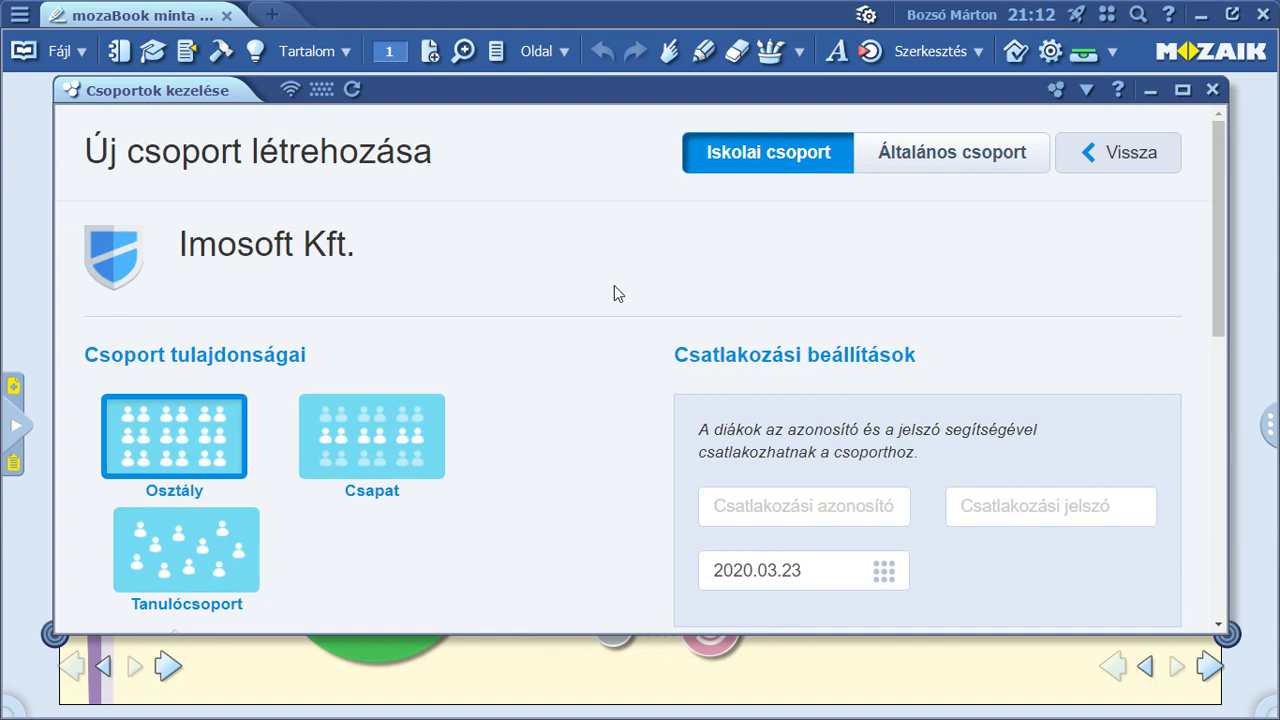
Enter 'másodikbé' as the new group's name.
scroll(614, 285, "down", 3)
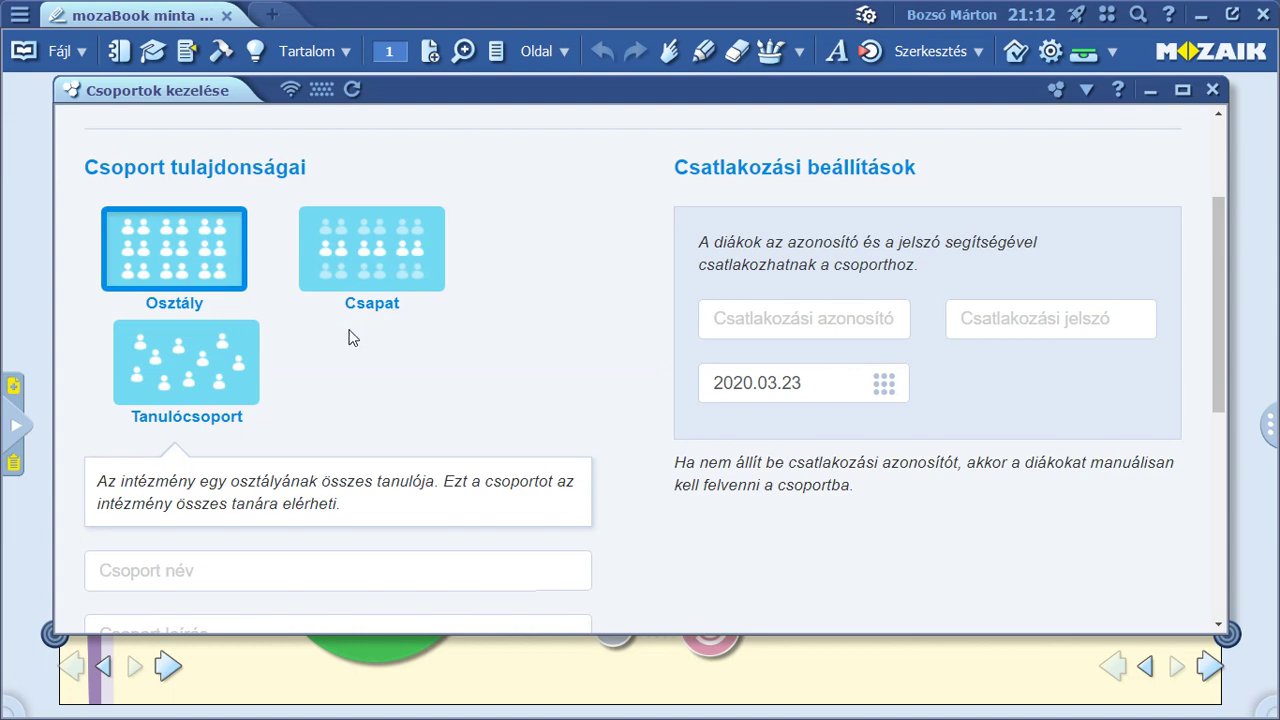
scroll(596, 325, "down", 2)
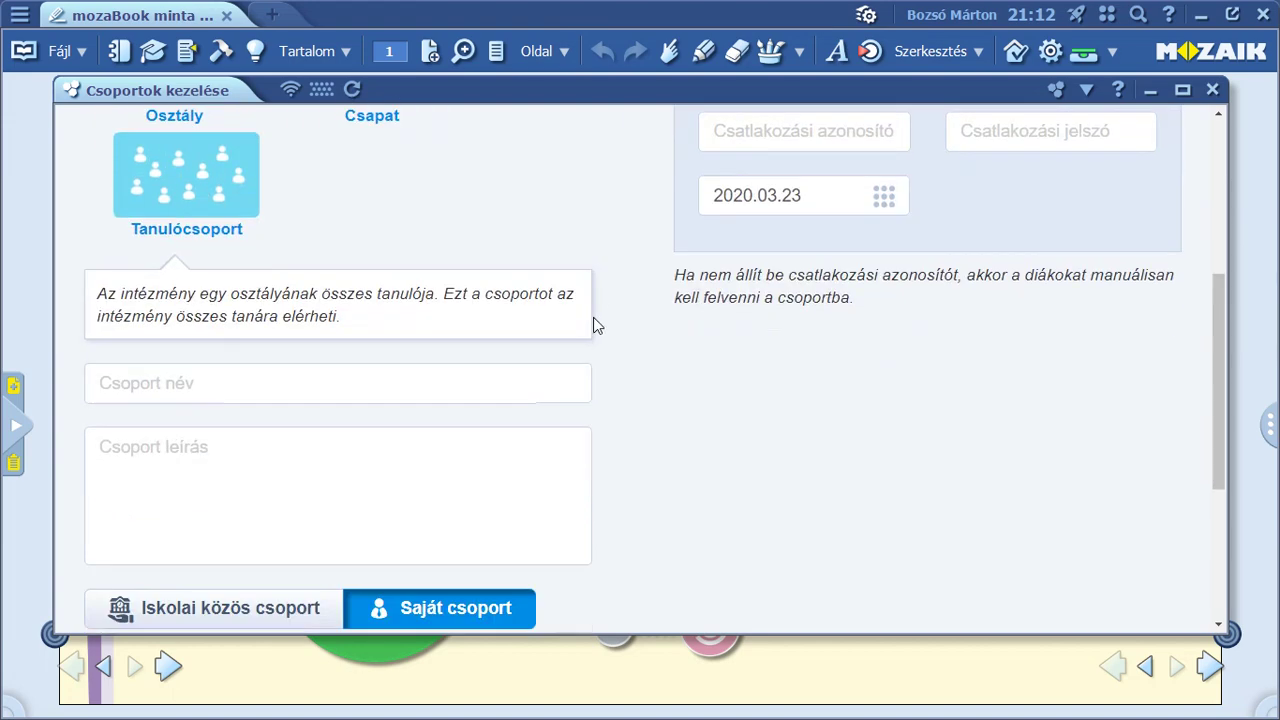
scroll(593, 317, "down", 1)
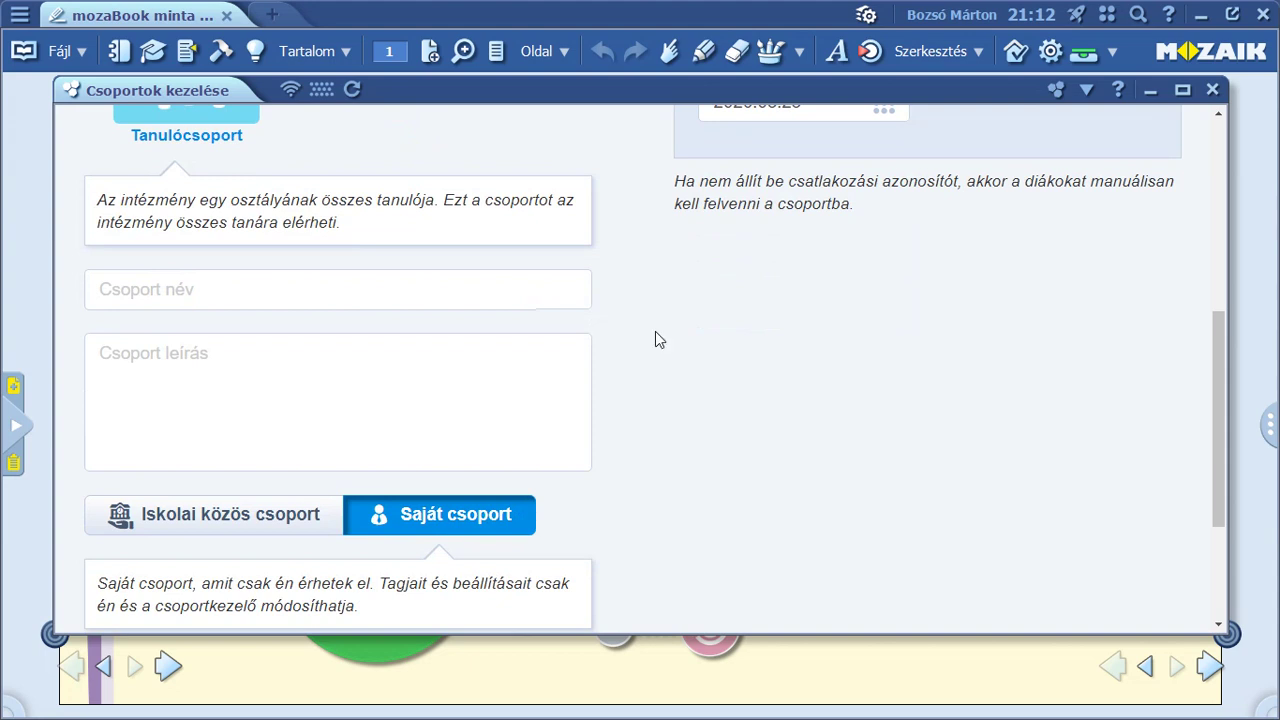
left_click(168, 290)
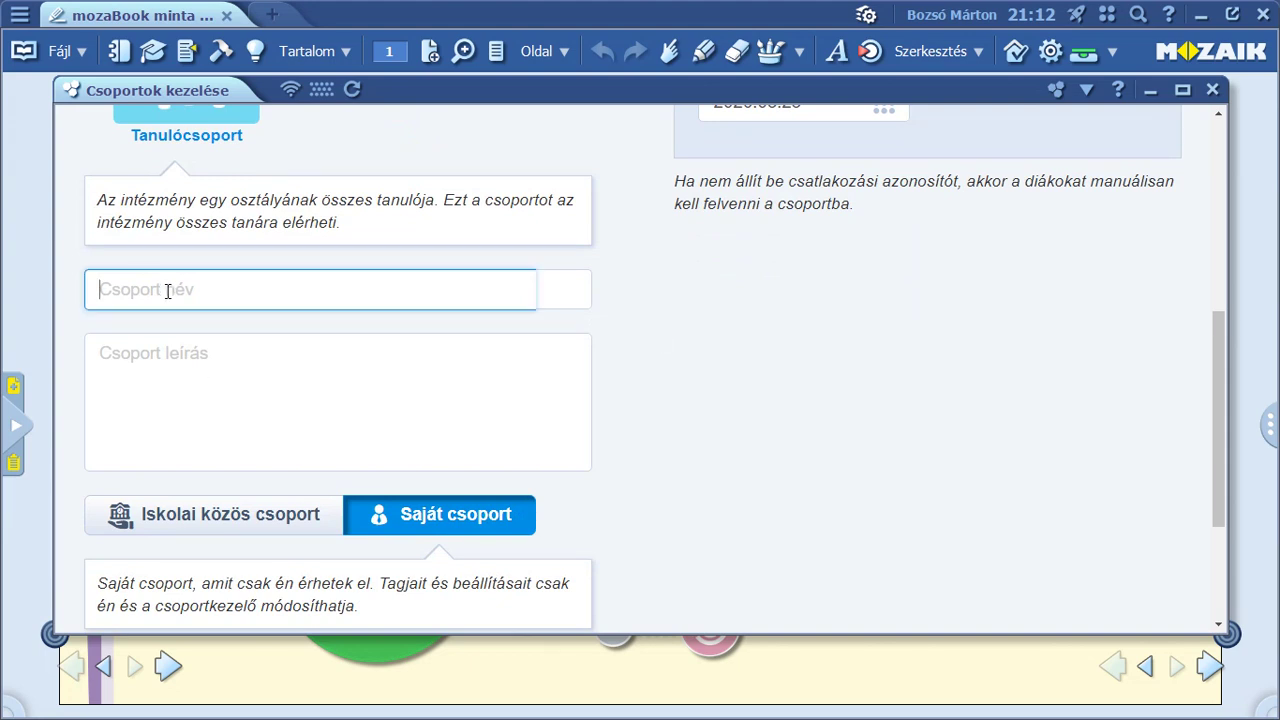
type("másodikbé")
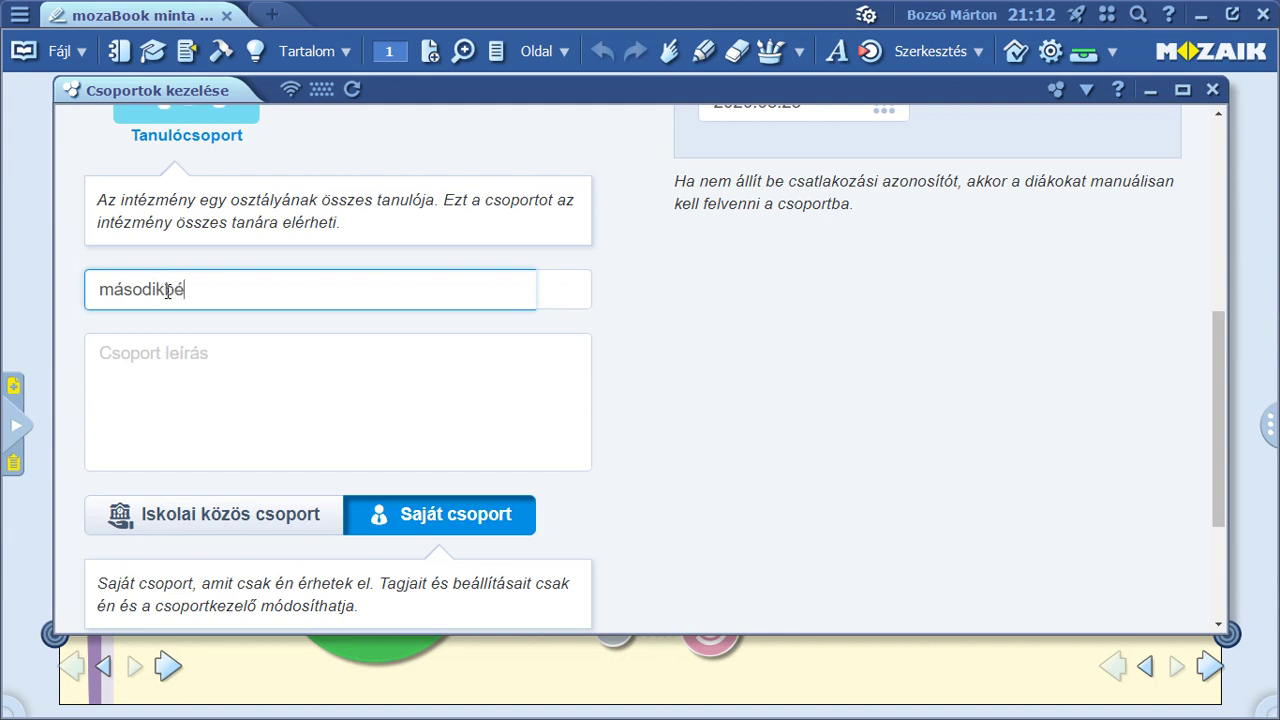
left_click(192, 366)
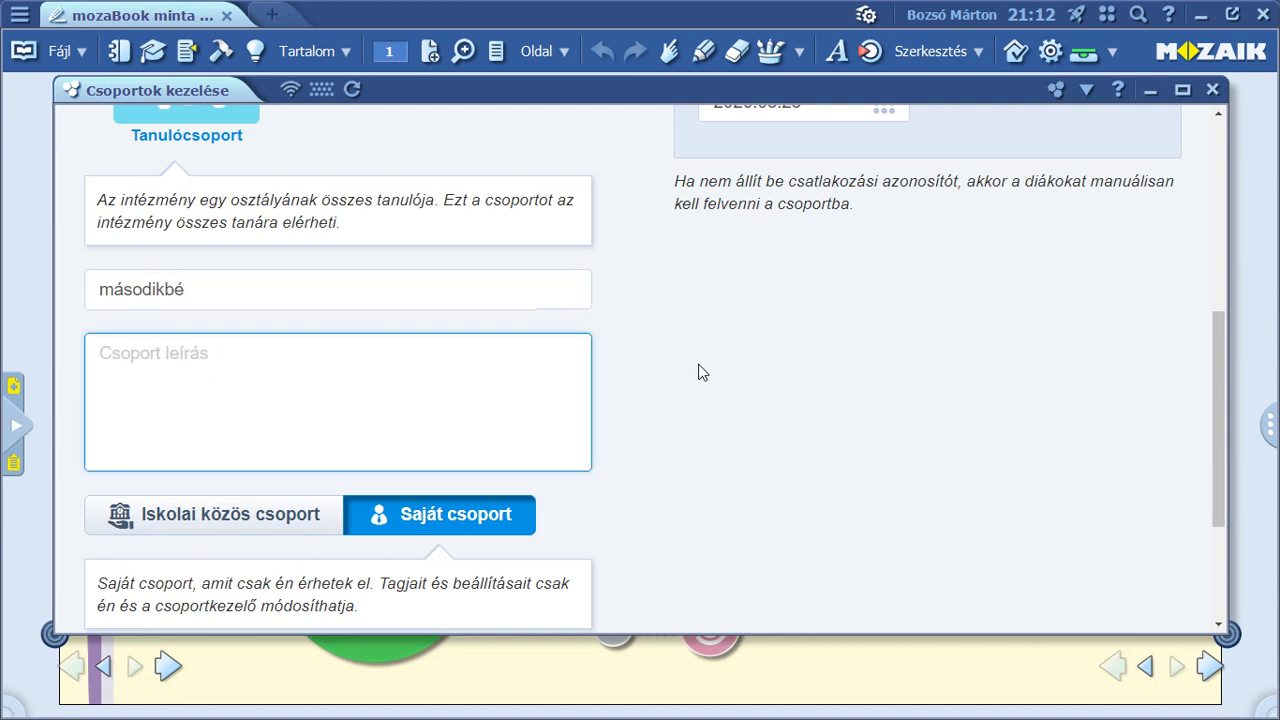
Make the group an Iskolai közös csoport, shared with all the school's teachers.
scroll(702, 372, "down", 2)
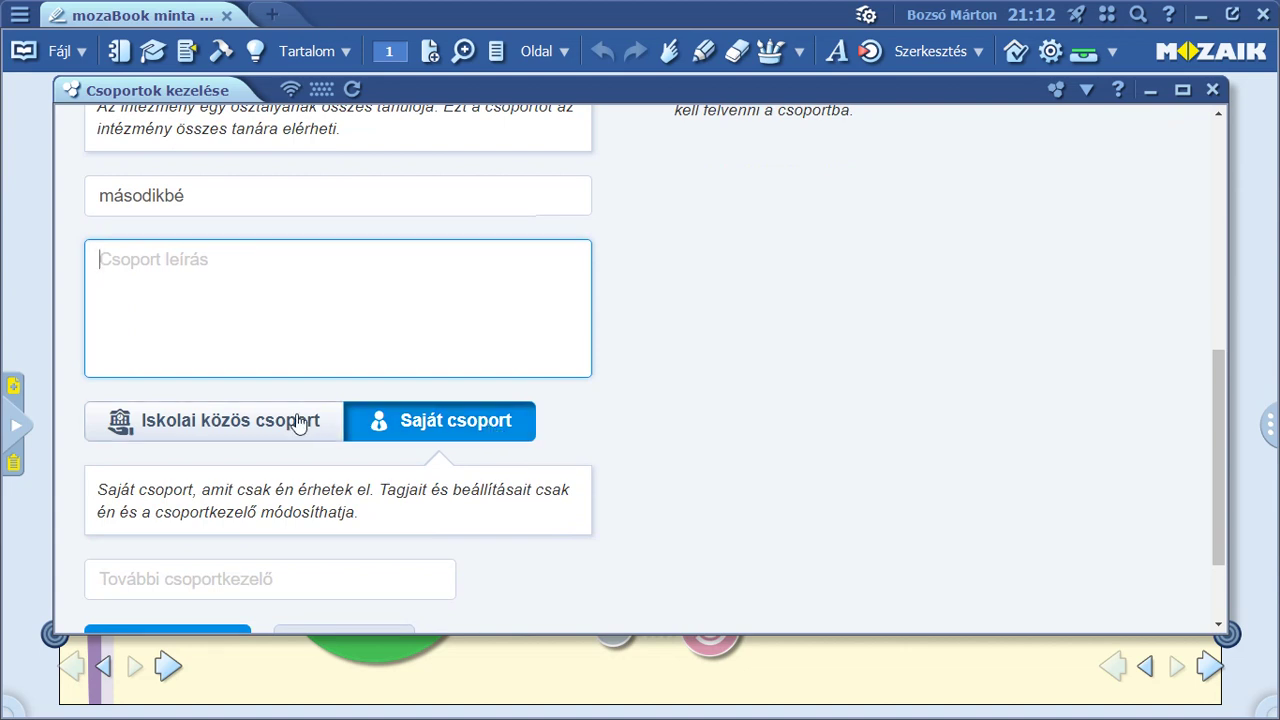
left_click(224, 427)
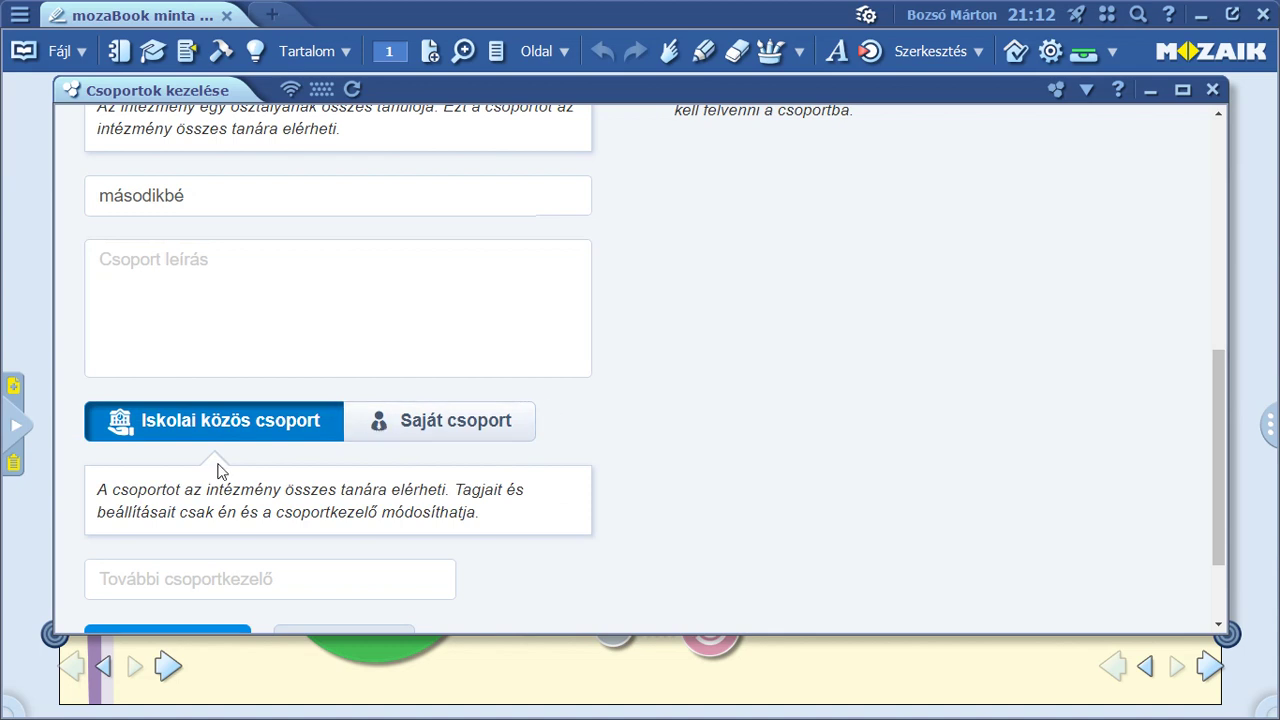
left_click_drag(204, 489, 456, 489)
left_click(441, 490)
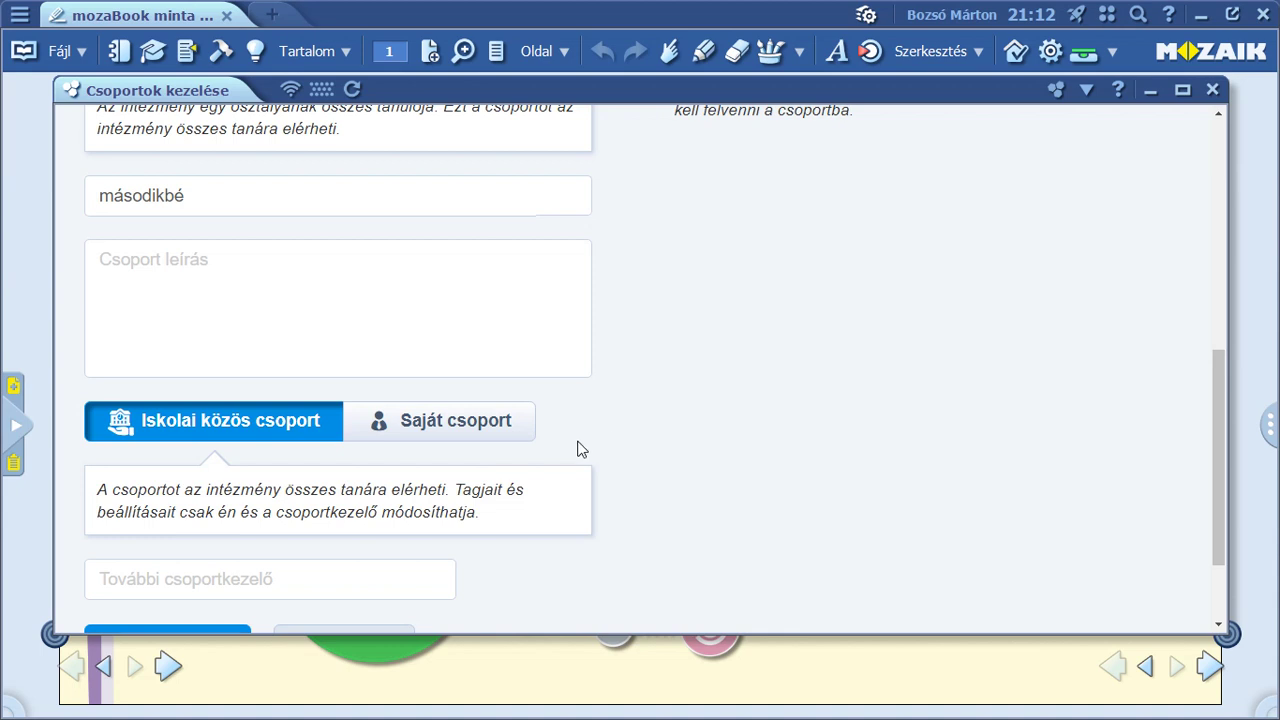
Add a fellow teacher, found by username search, as a further group manager.
scroll(337, 514, "down", 1)
left_click(271, 485)
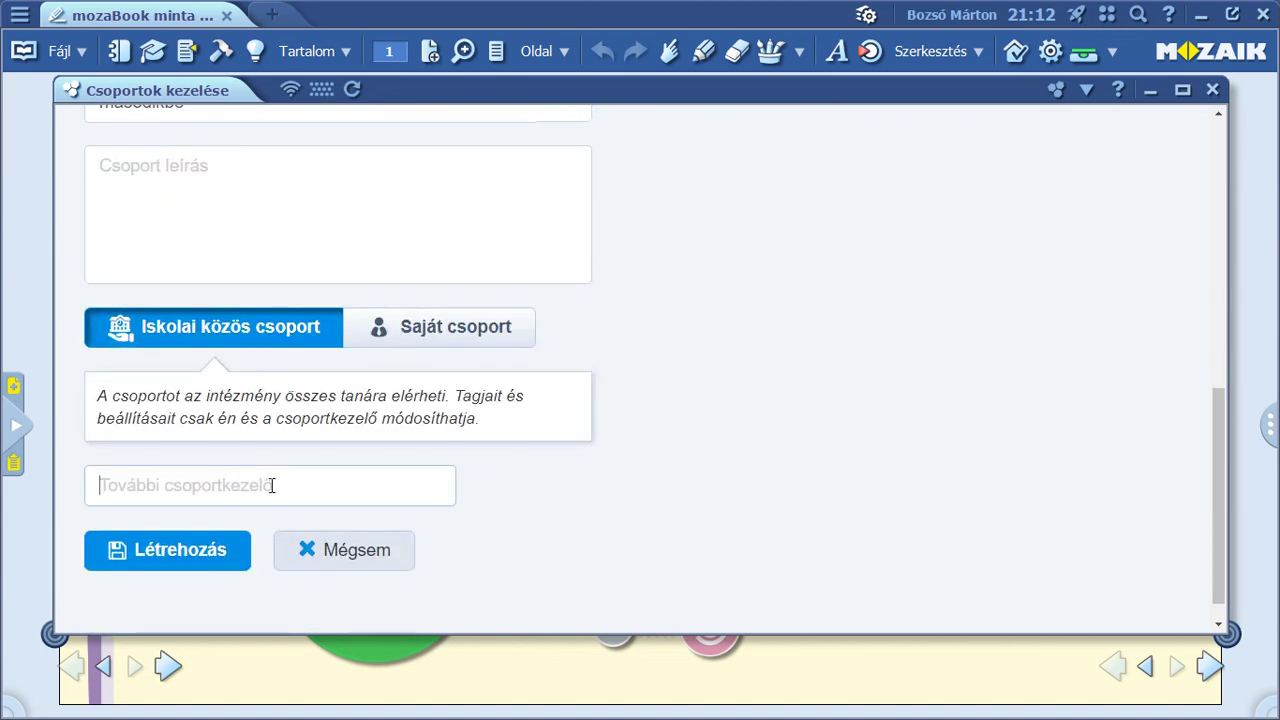
type("ta")
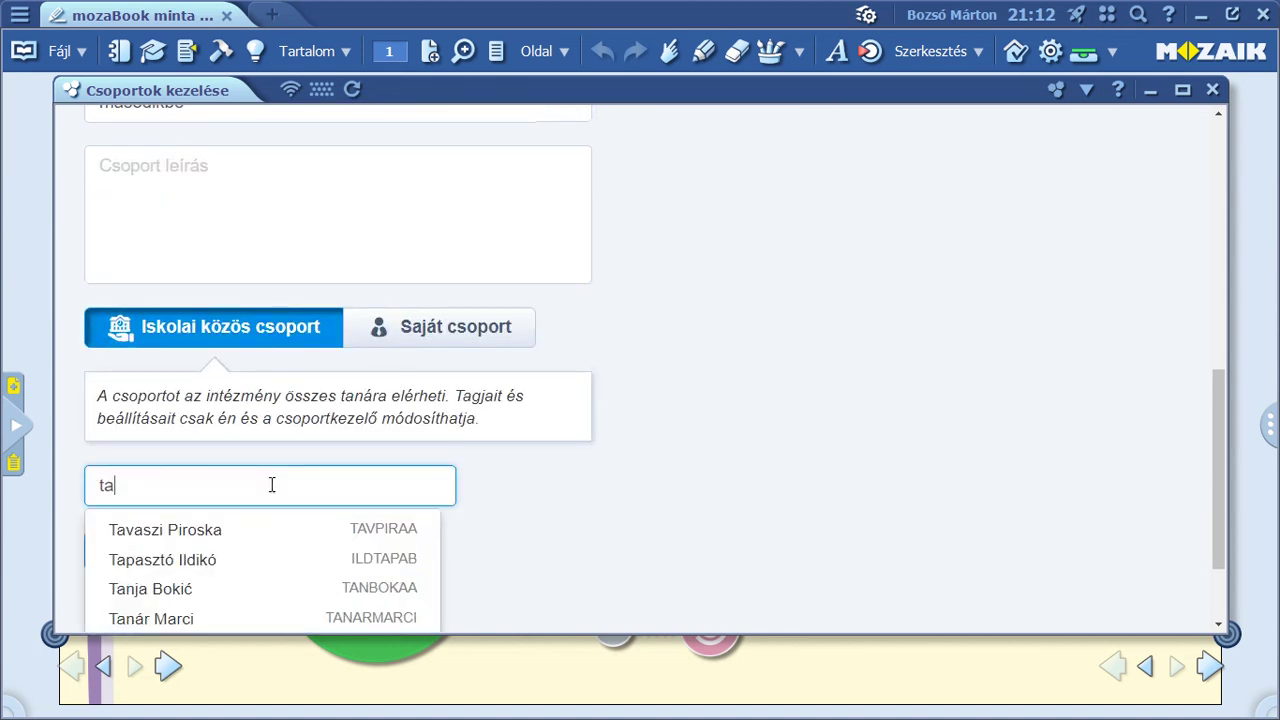
type("narmarci")
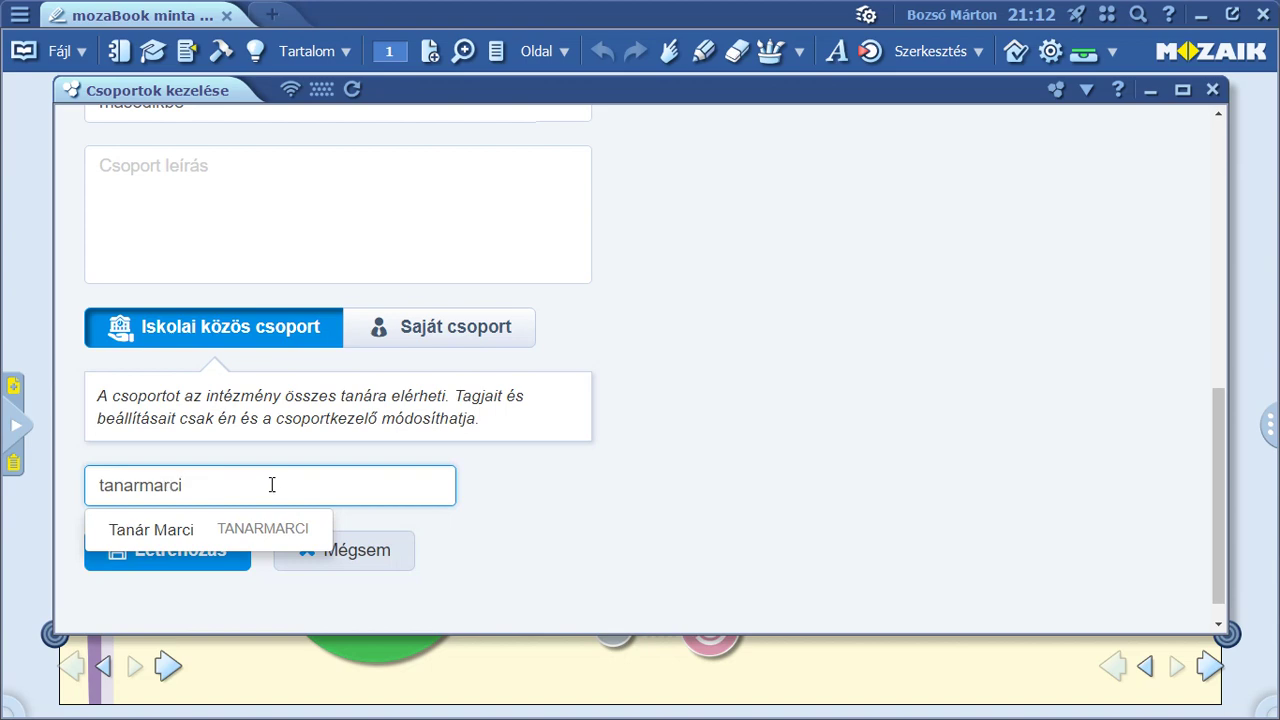
left_click(254, 524)
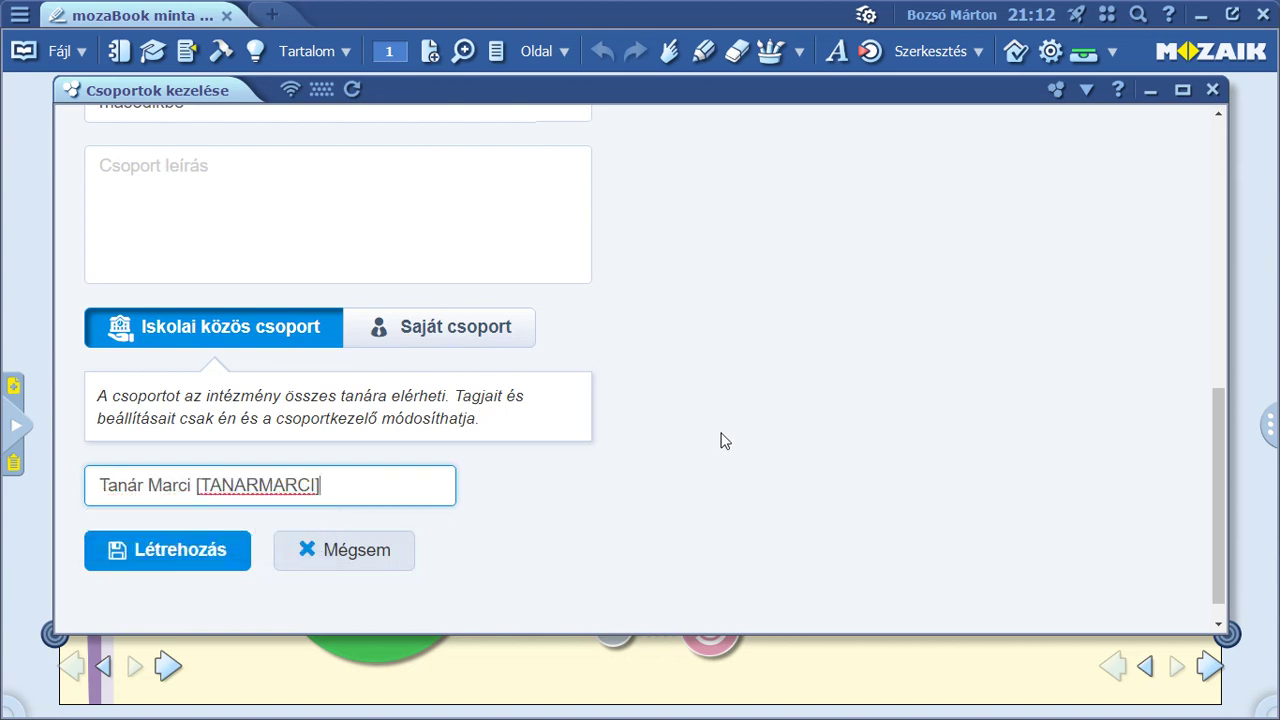
Fill in the Csatlakozási azonosító and Csatlakozási jelszó so students can join themselves.
scroll(725, 441, "up", 3)
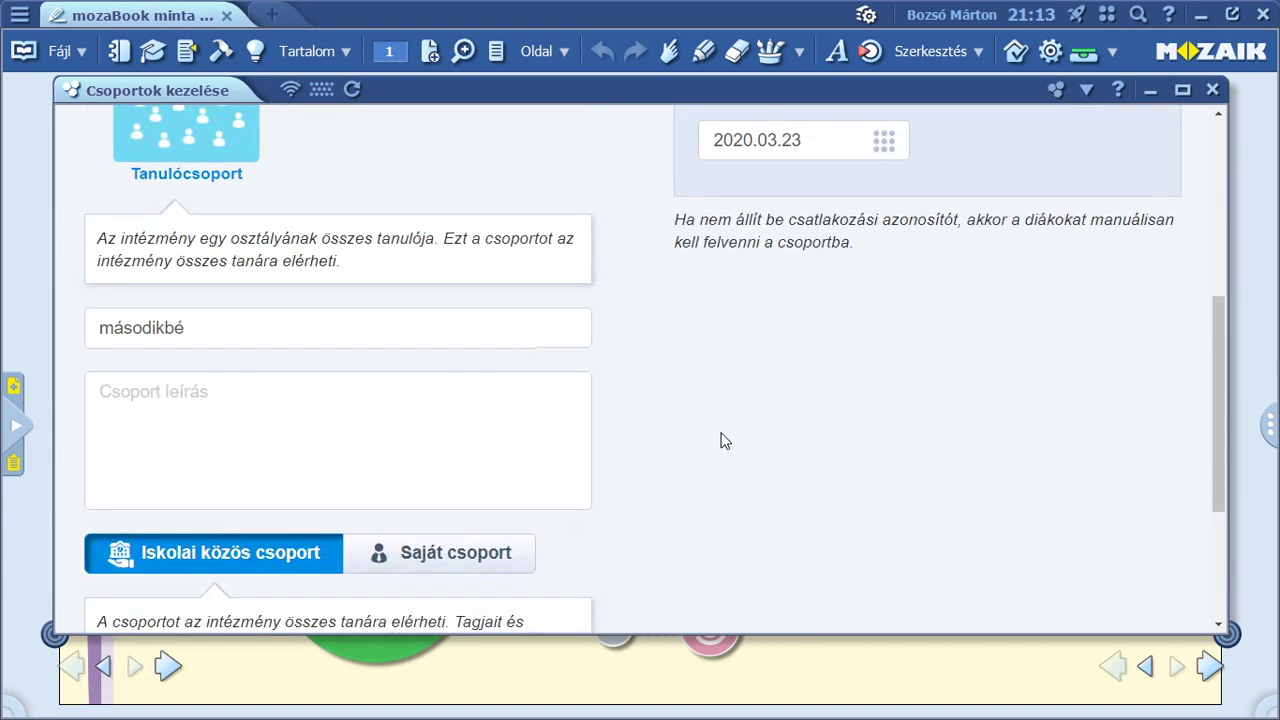
scroll(725, 441, "up", 3)
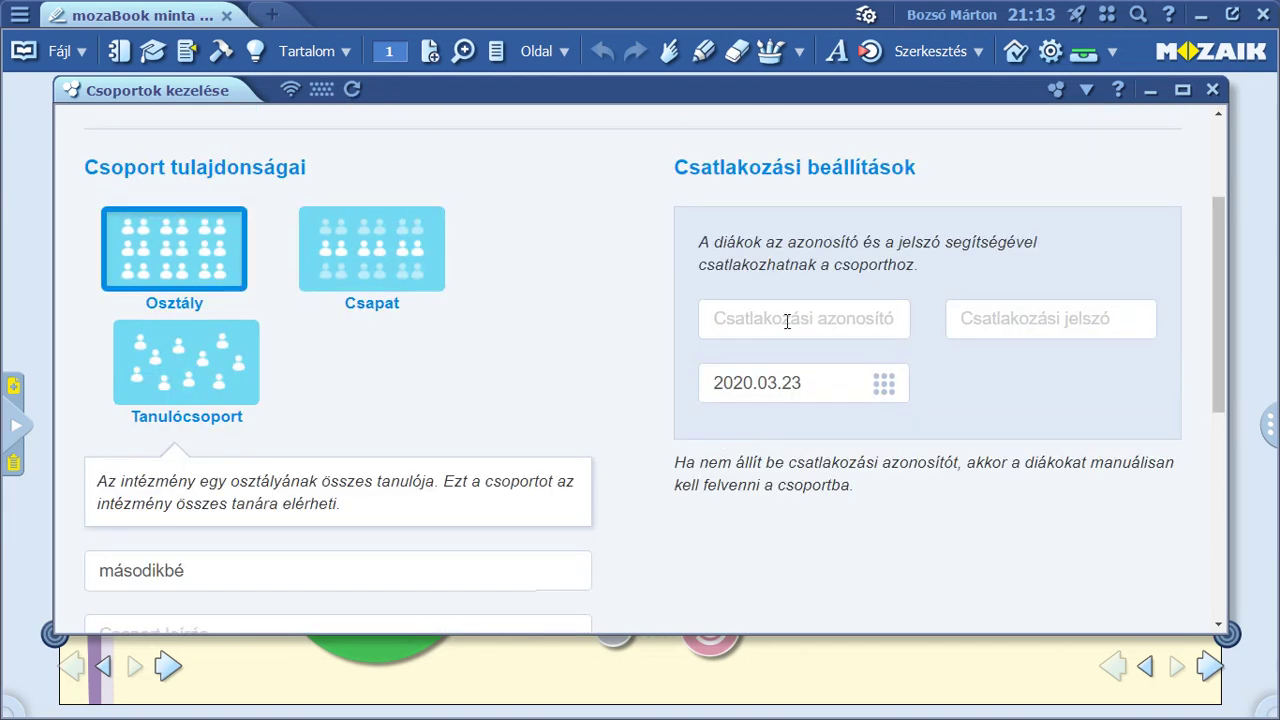
left_click(787, 321)
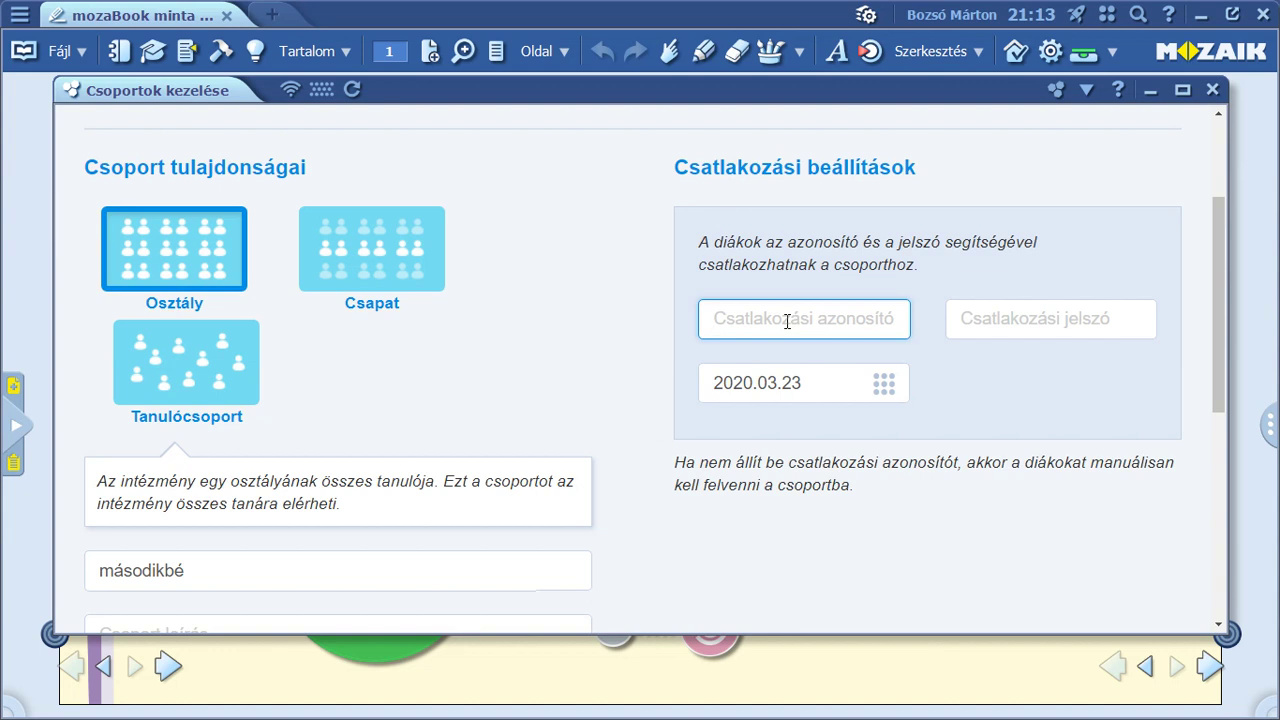
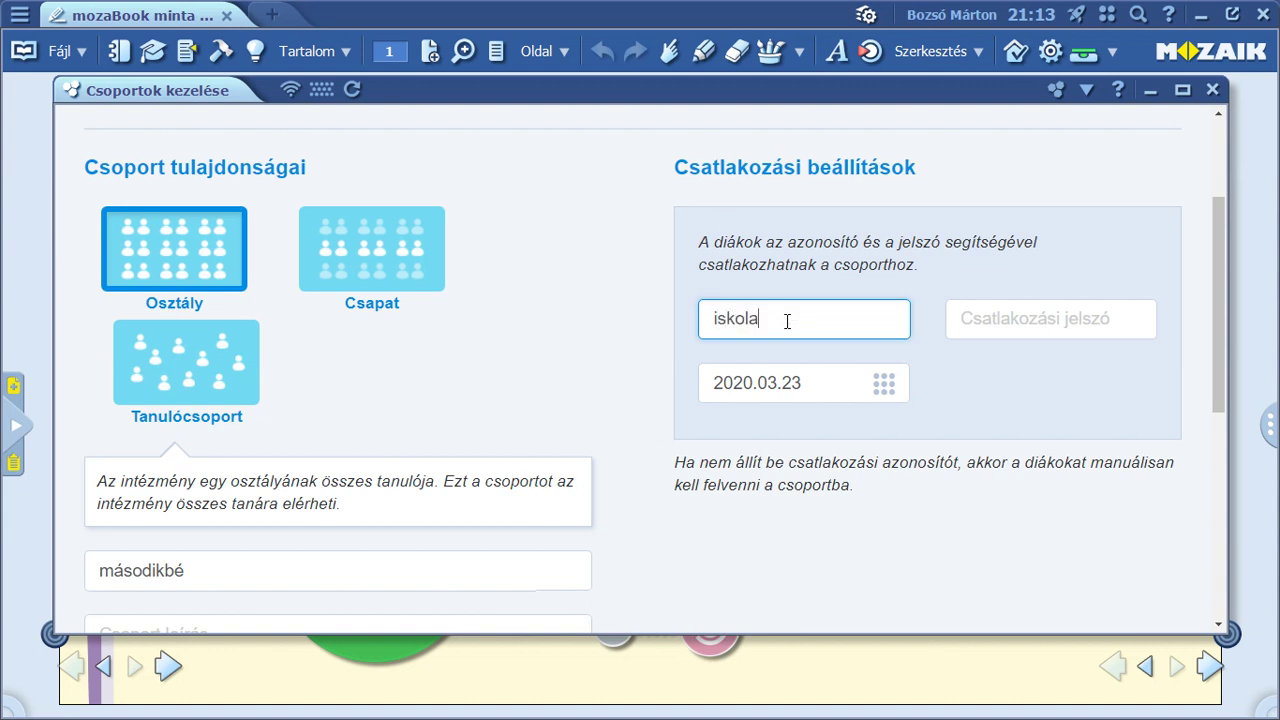
left_click(966, 320)
type("2")
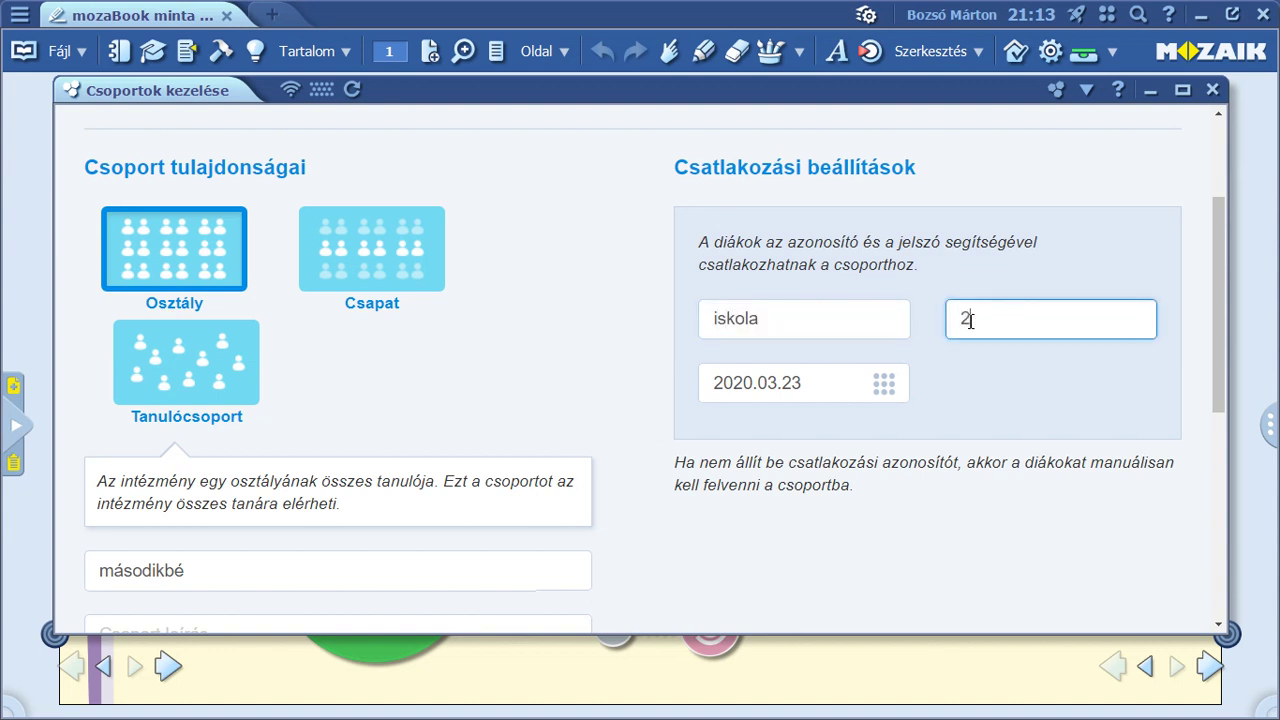
type("B")
scroll(980, 420, "down", 3)
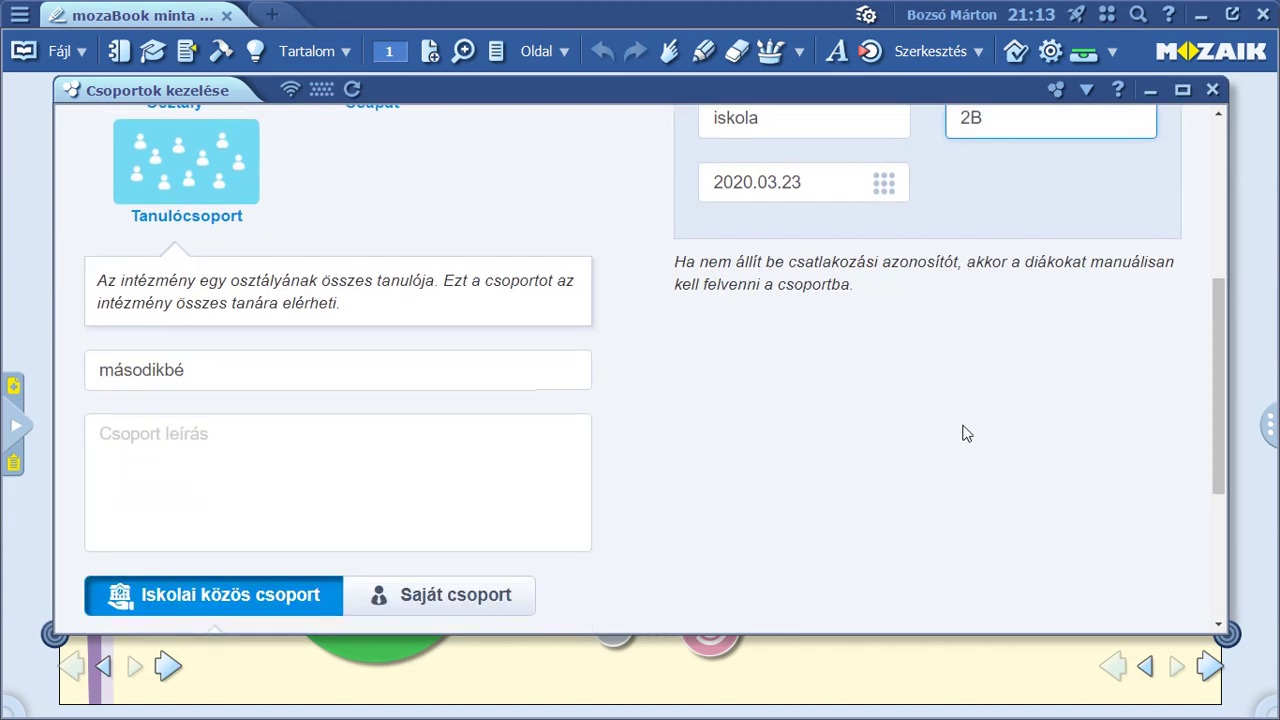
scroll(966, 433, "down", 4)
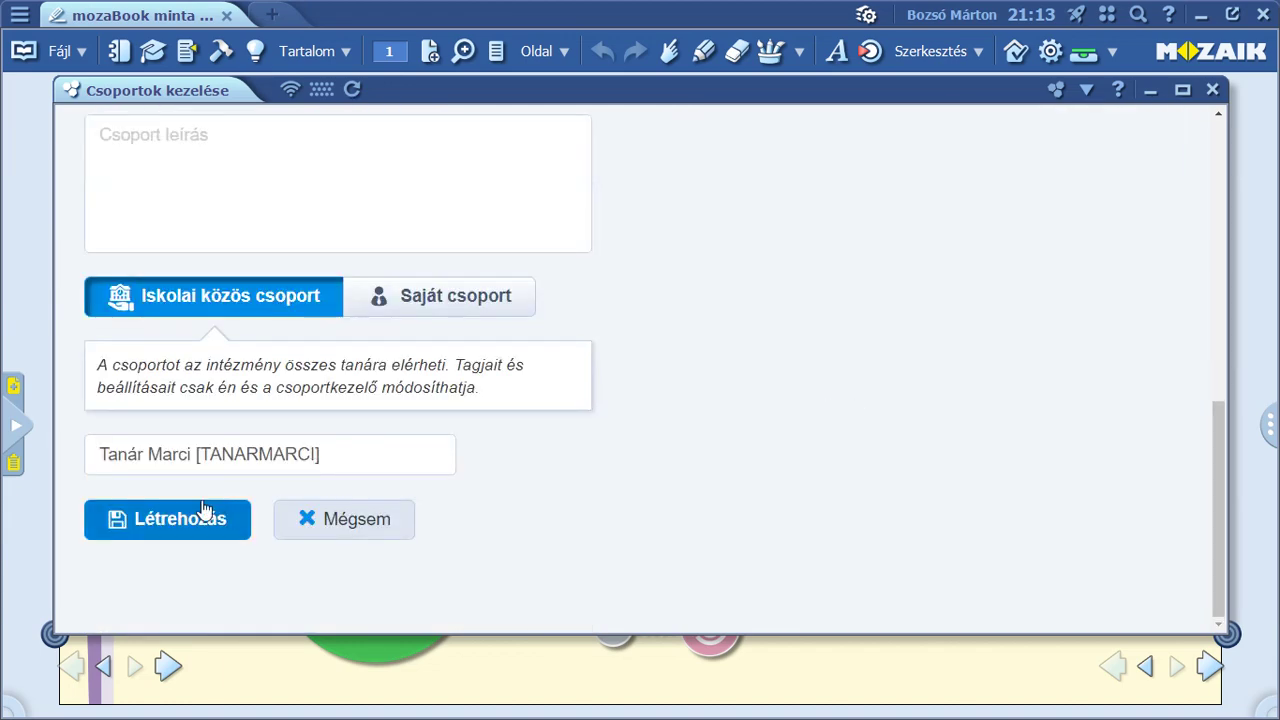
Create the másodikbé group, return to the groups list, and switch to the browser.
left_click(202, 505)
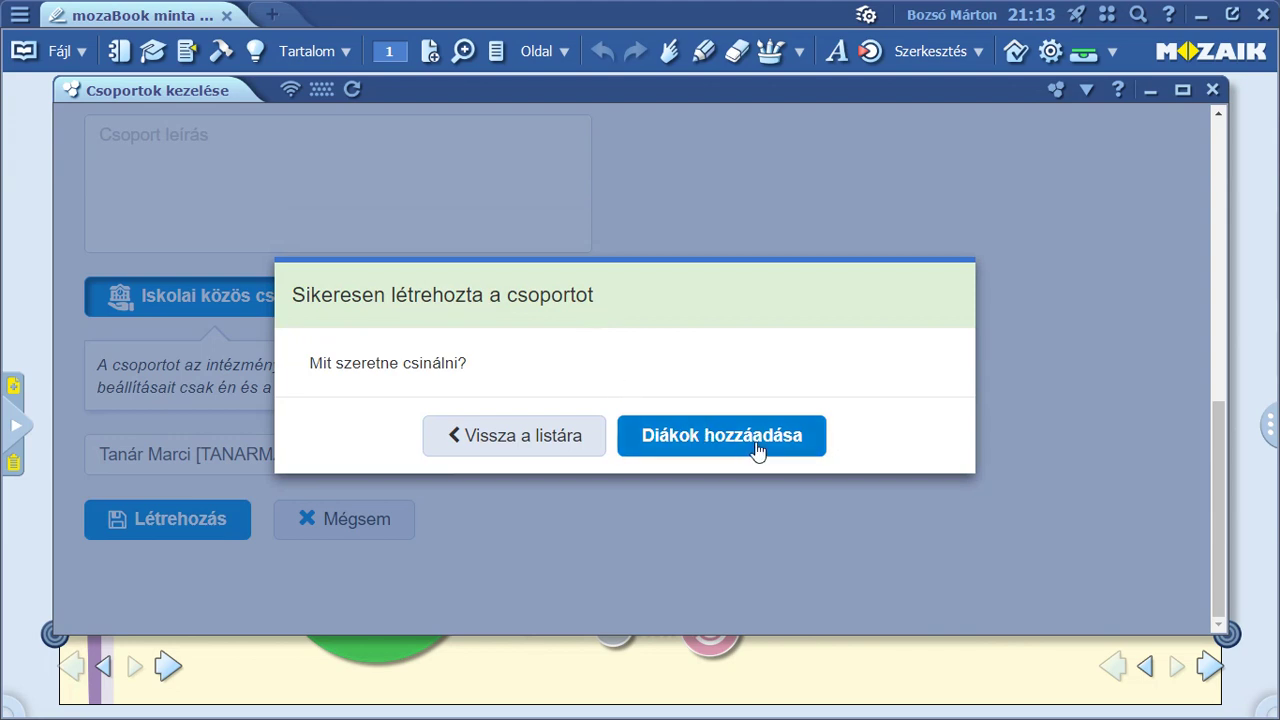
left_click(530, 445)
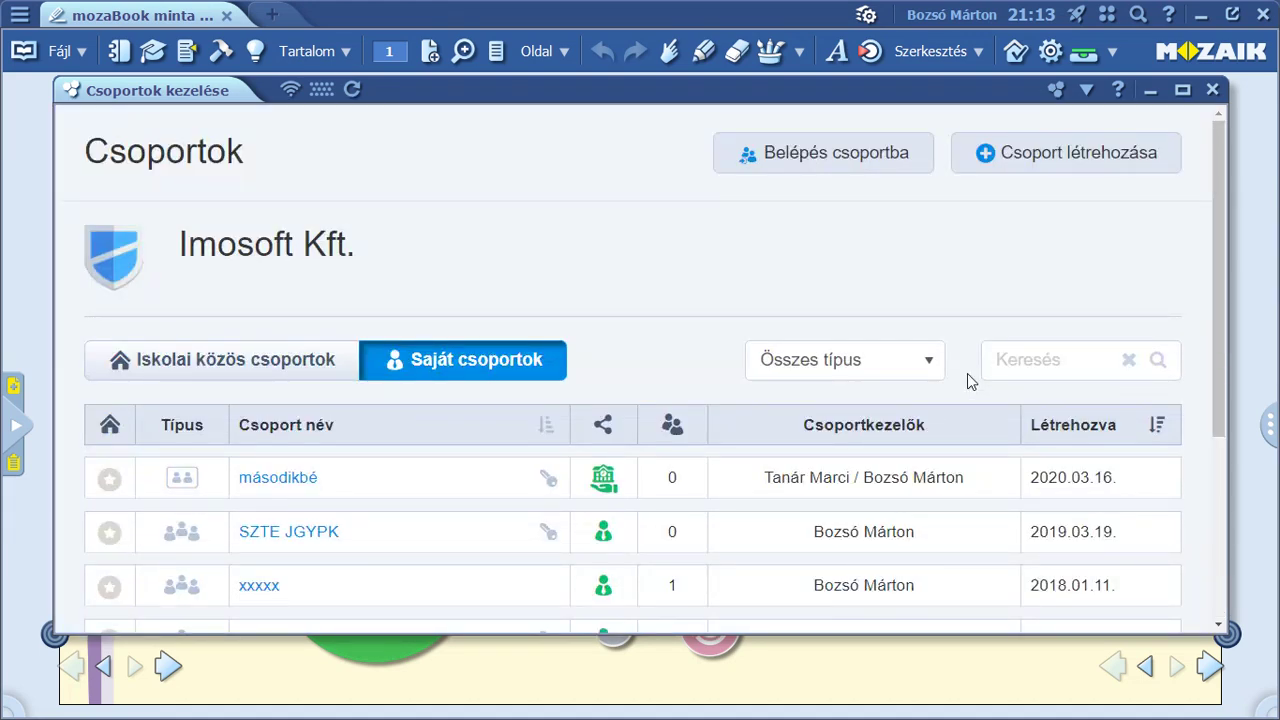
key("alt+Tab")
key("alt+Tab")
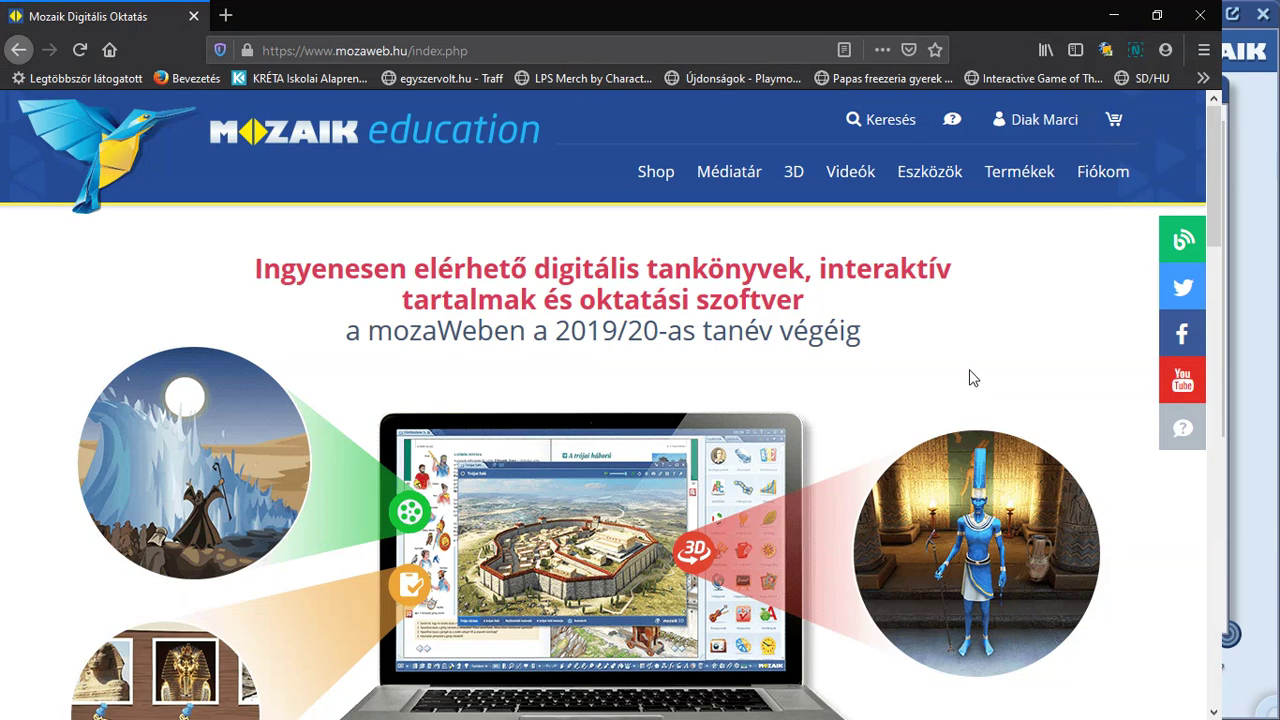
Go to Csoportok kezelése > Belépés csoportba from the student's account menu.
left_click(1038, 126)
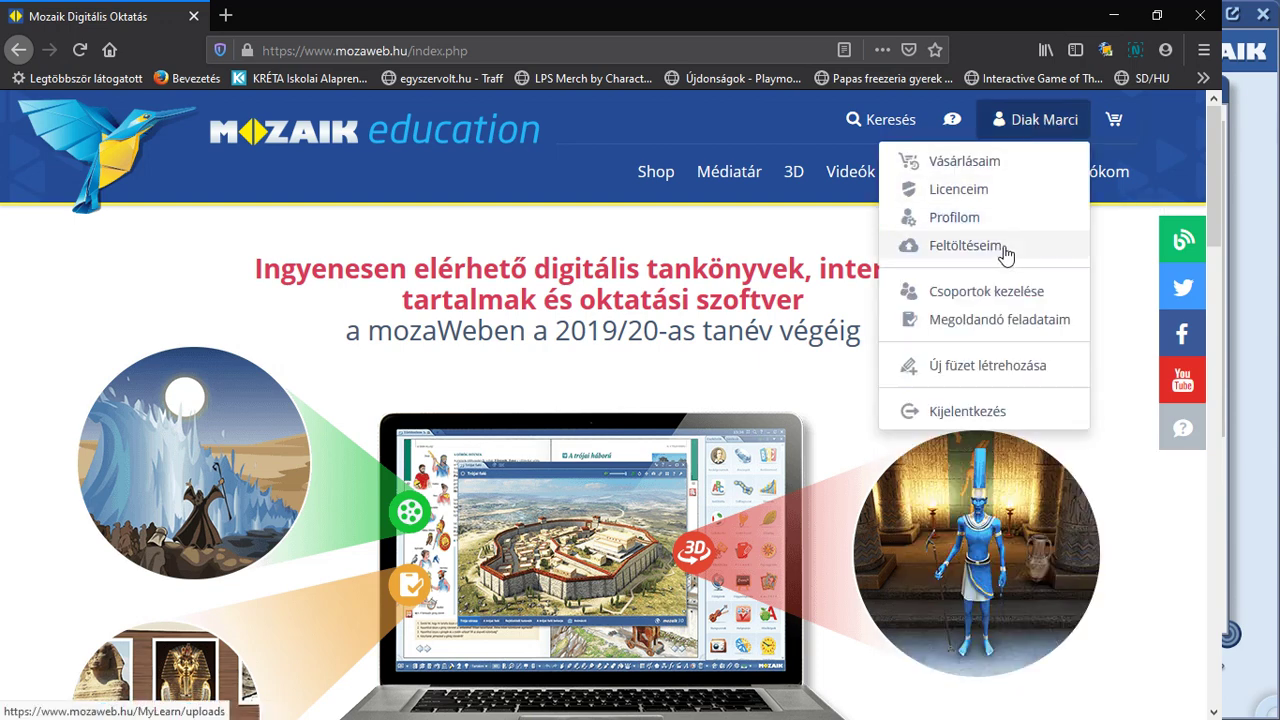
left_click(996, 292)
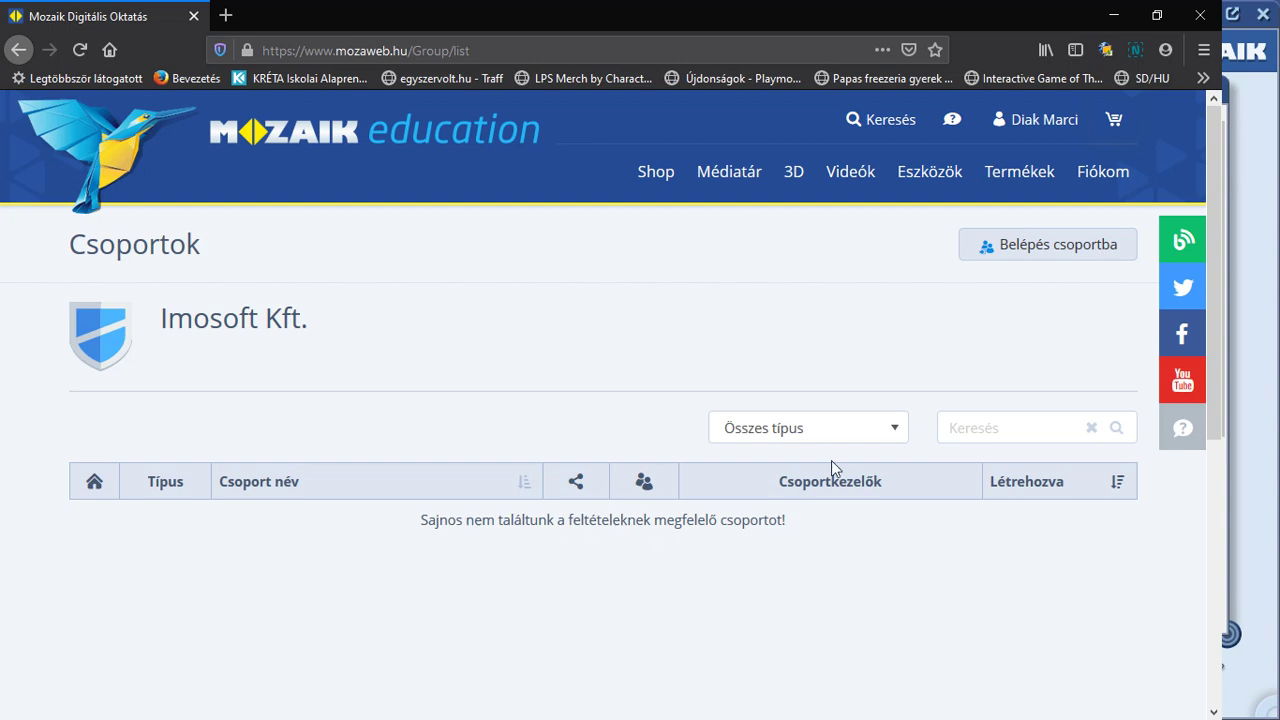
left_click(1013, 250)
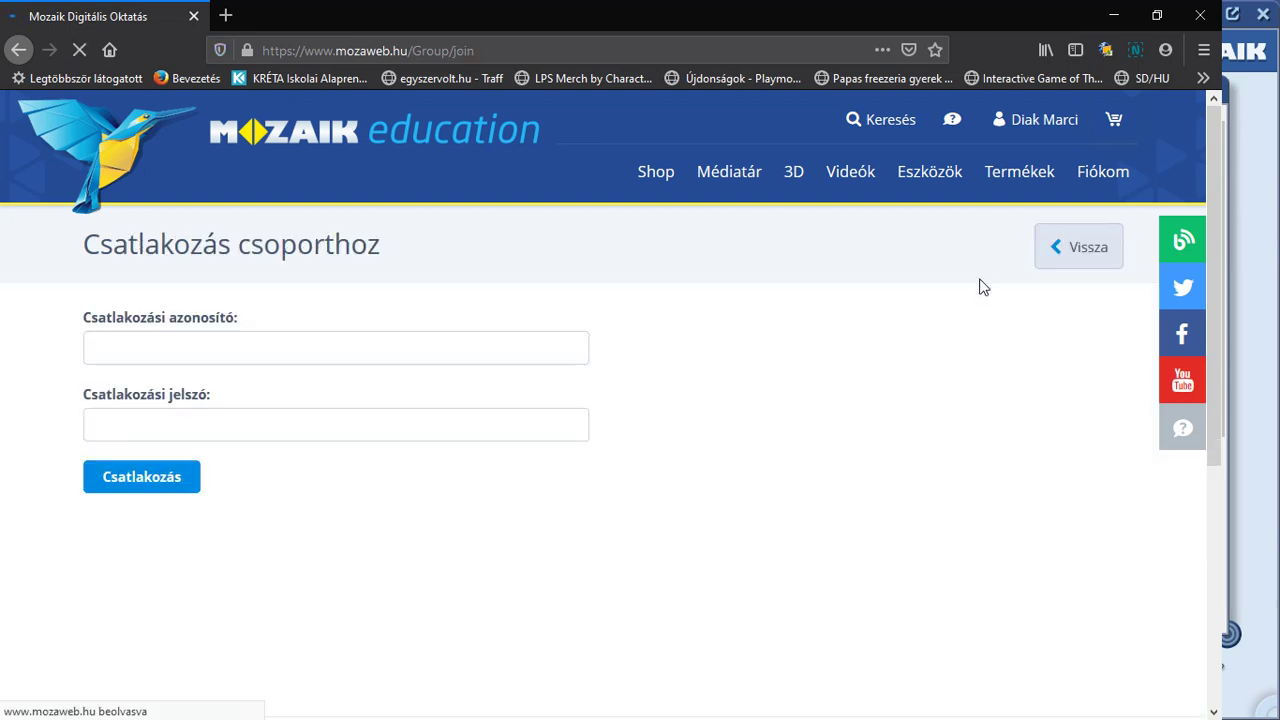
Enter the group's join ID and join password and click Csatlakozás.
left_click(142, 348)
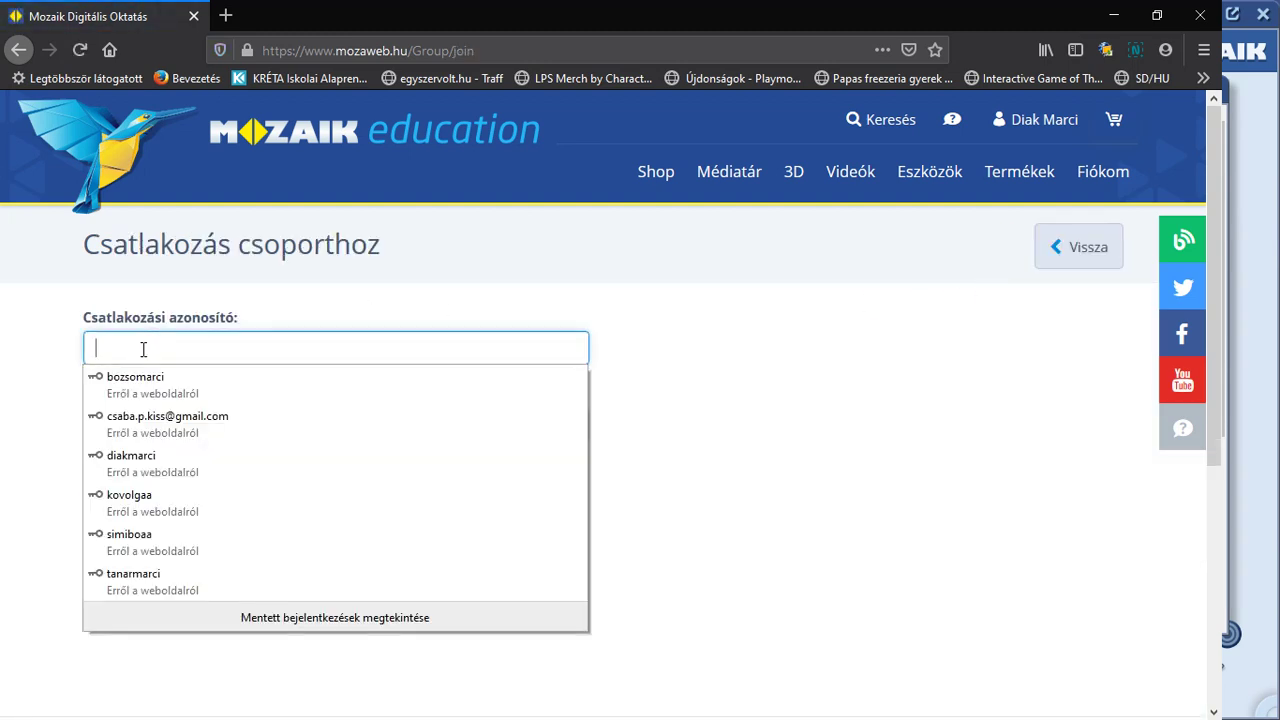
left_click(155, 358)
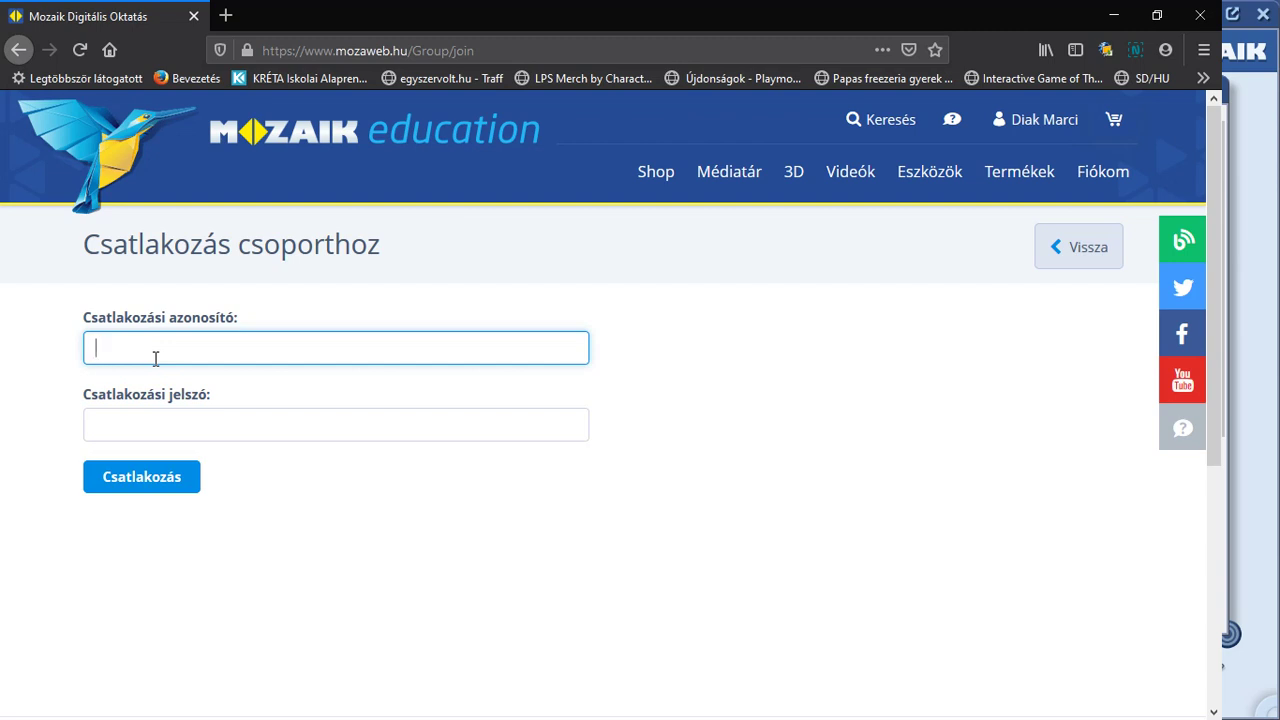
key("Tab")
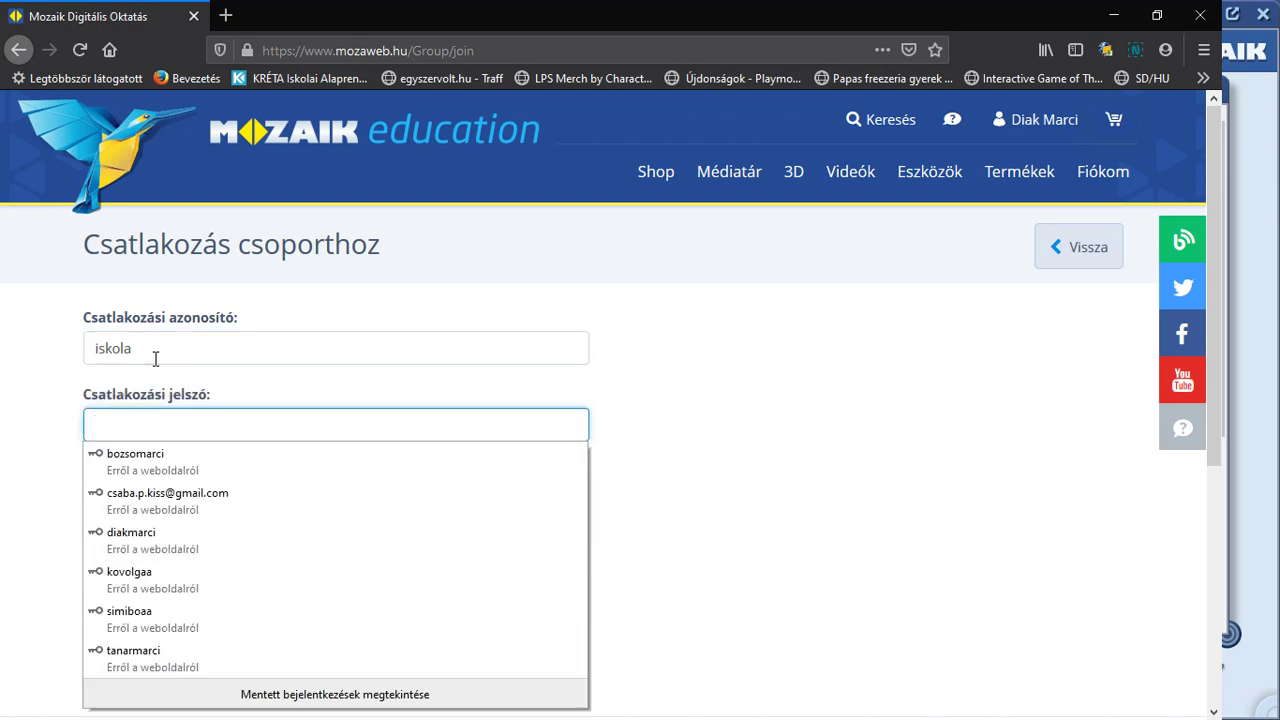
type("1")
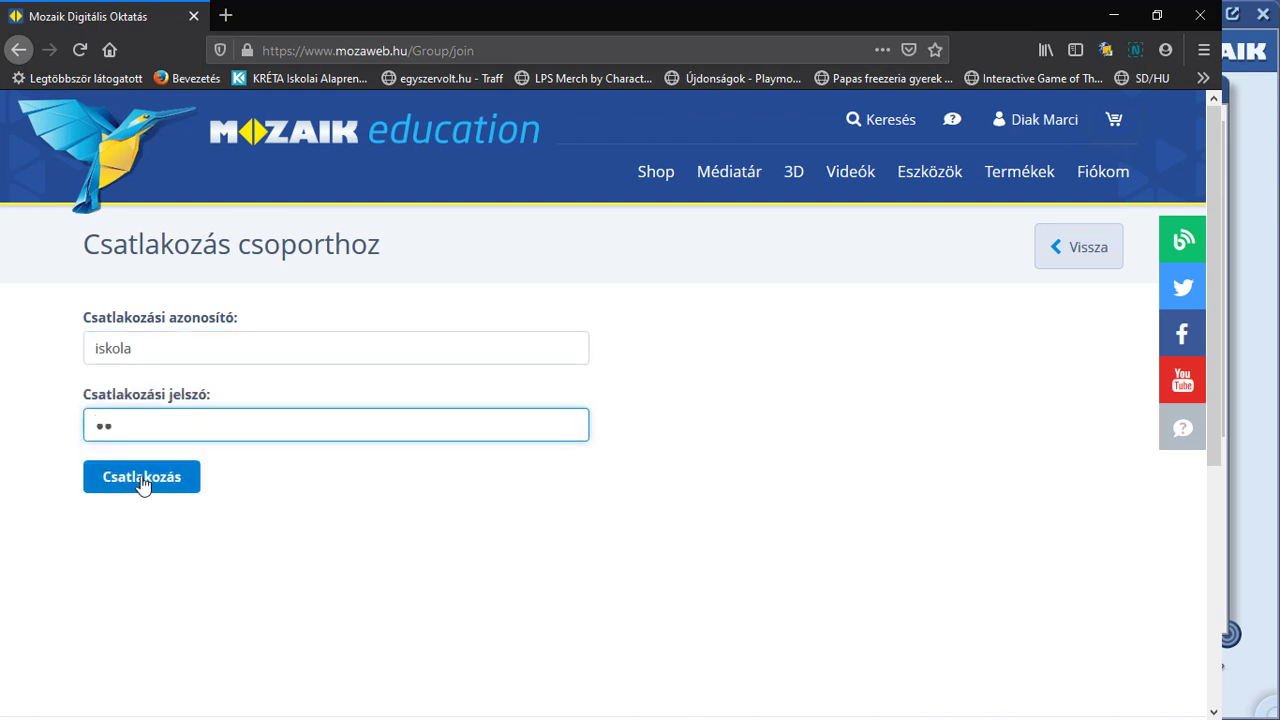
left_click(142, 477)
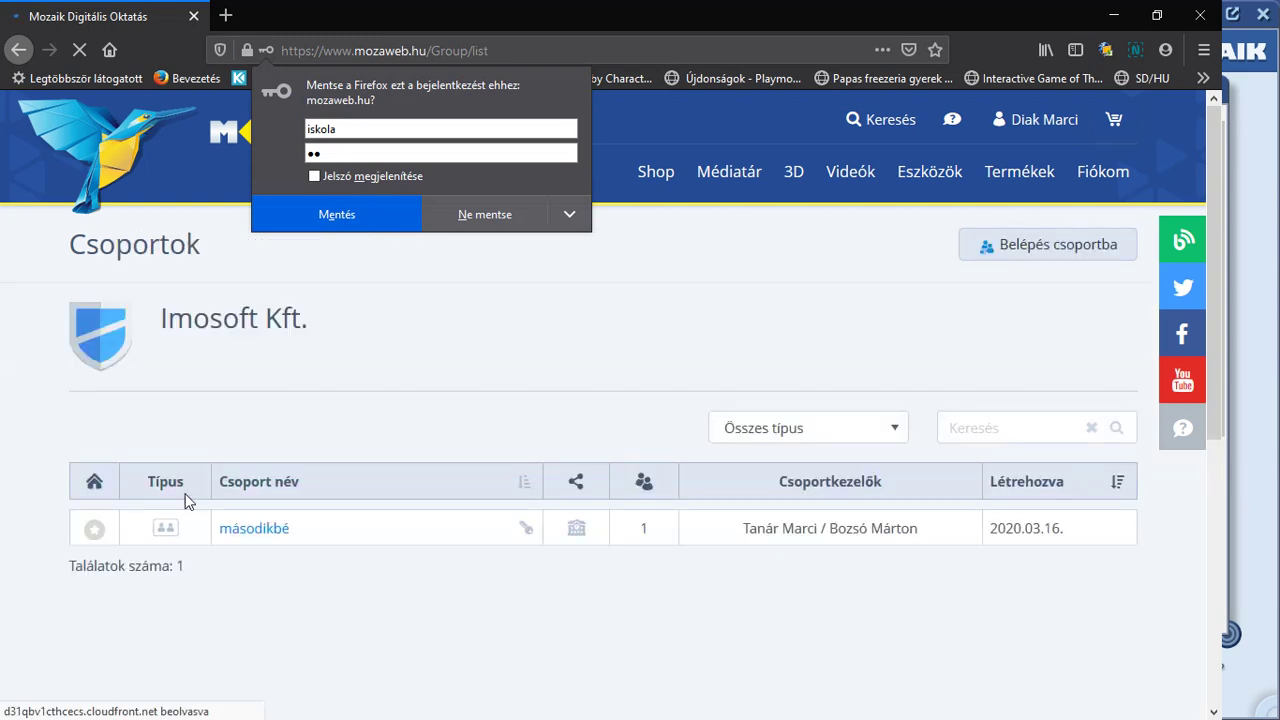
Decline Firefox's offer to save the login and switch back to mozaBook.
left_click(185, 500)
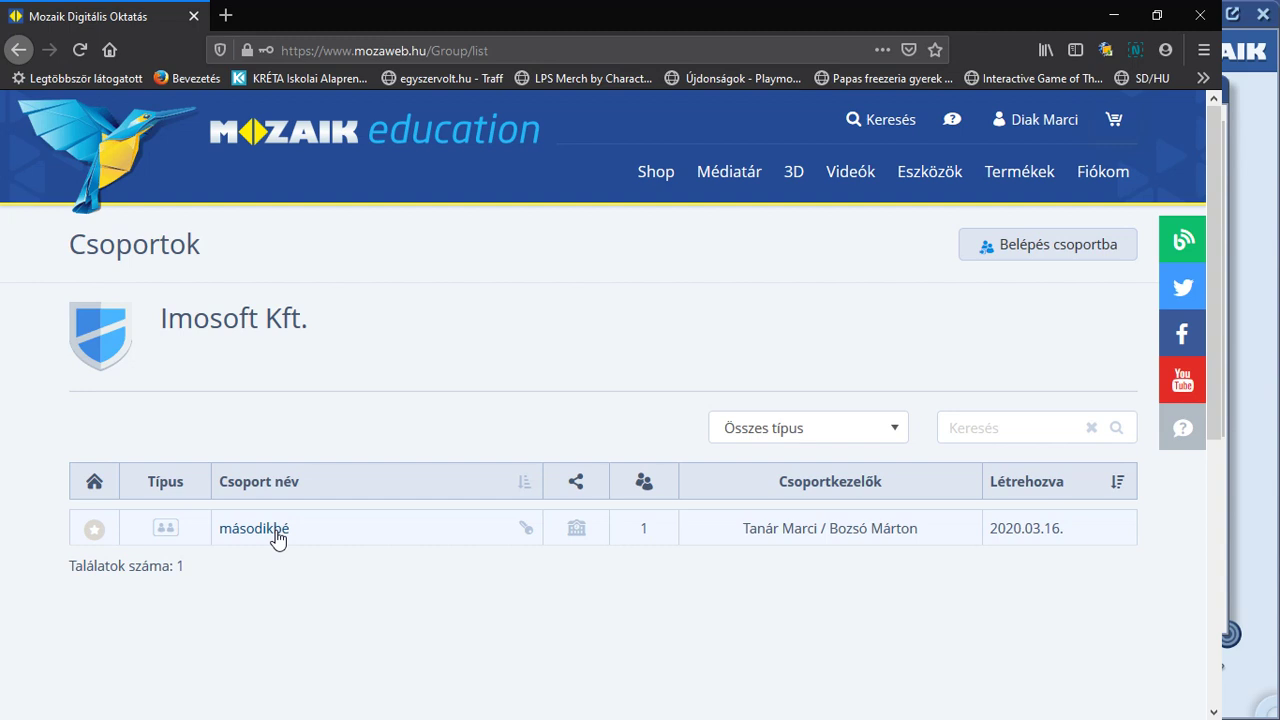
key("alt+Tab")
key("alt+Tab")
key("alt+Tab")
key("alt+shift+Tab")
key("alt+shift+Tab")
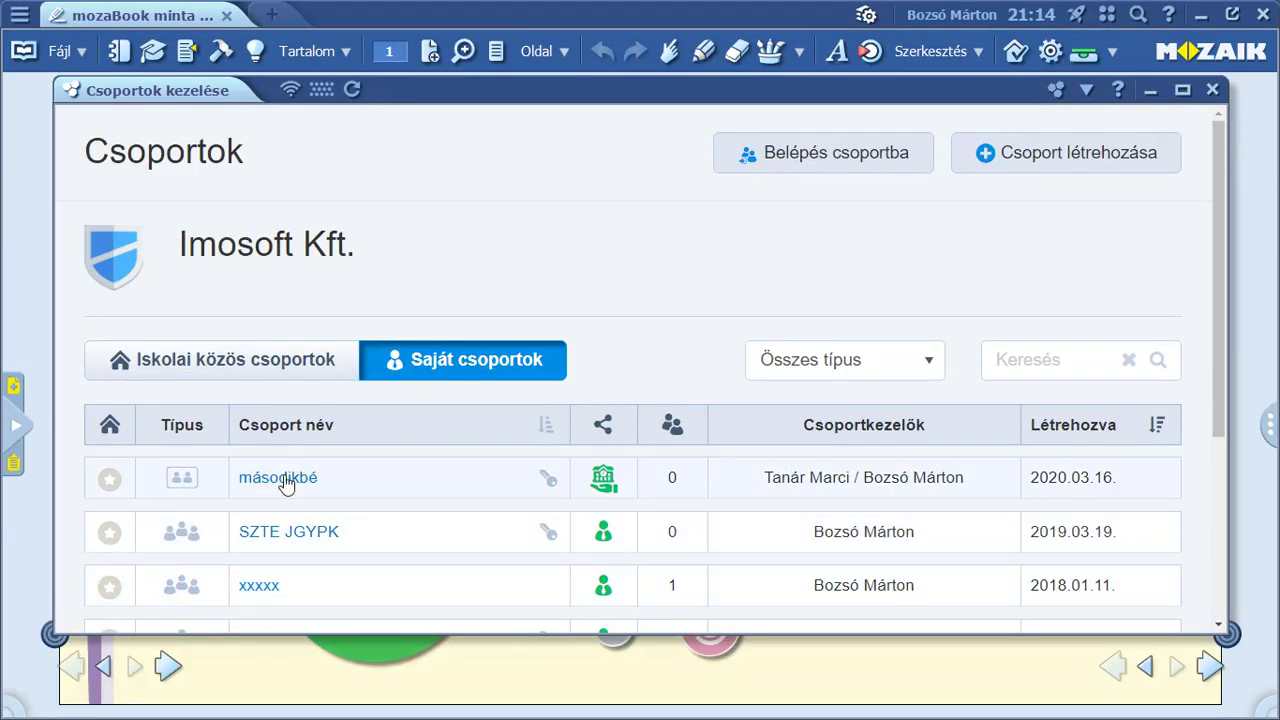
Open the Tagok member list of the másodikbé group.
left_click(285, 484)
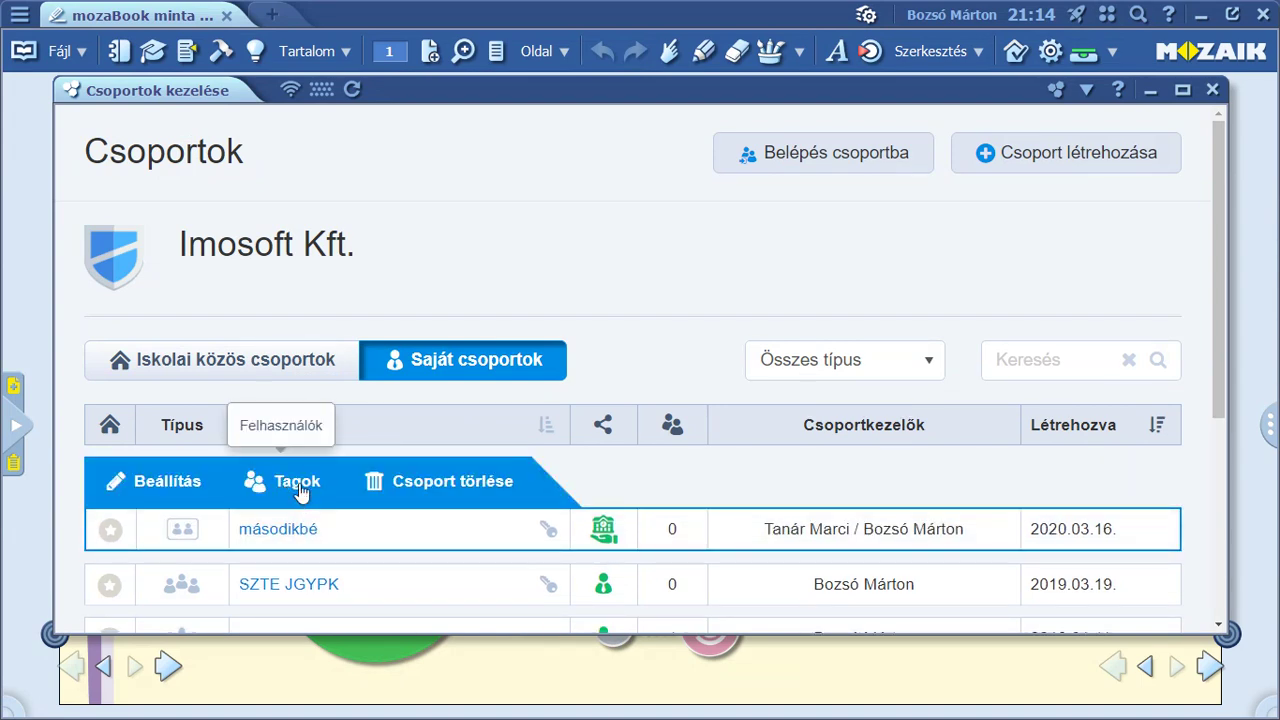
left_click(300, 489)
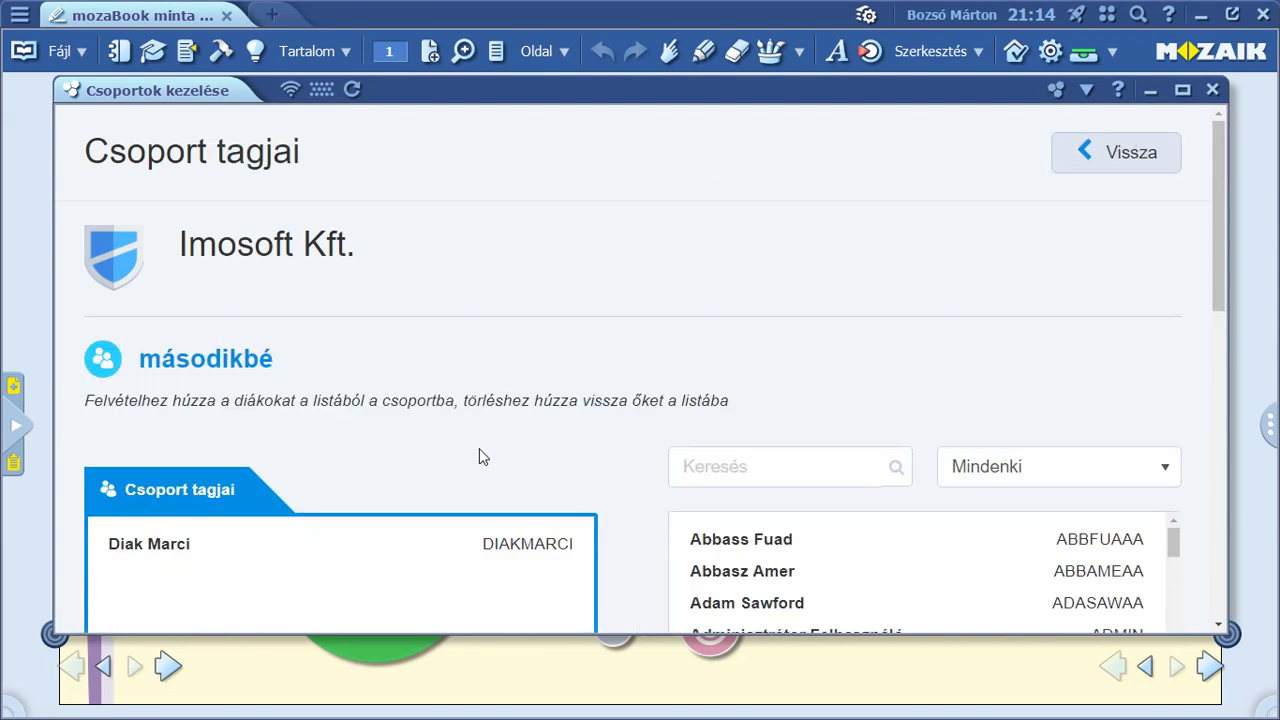
scroll(480, 449, "down", 1)
scroll(481, 447, "down", 2)
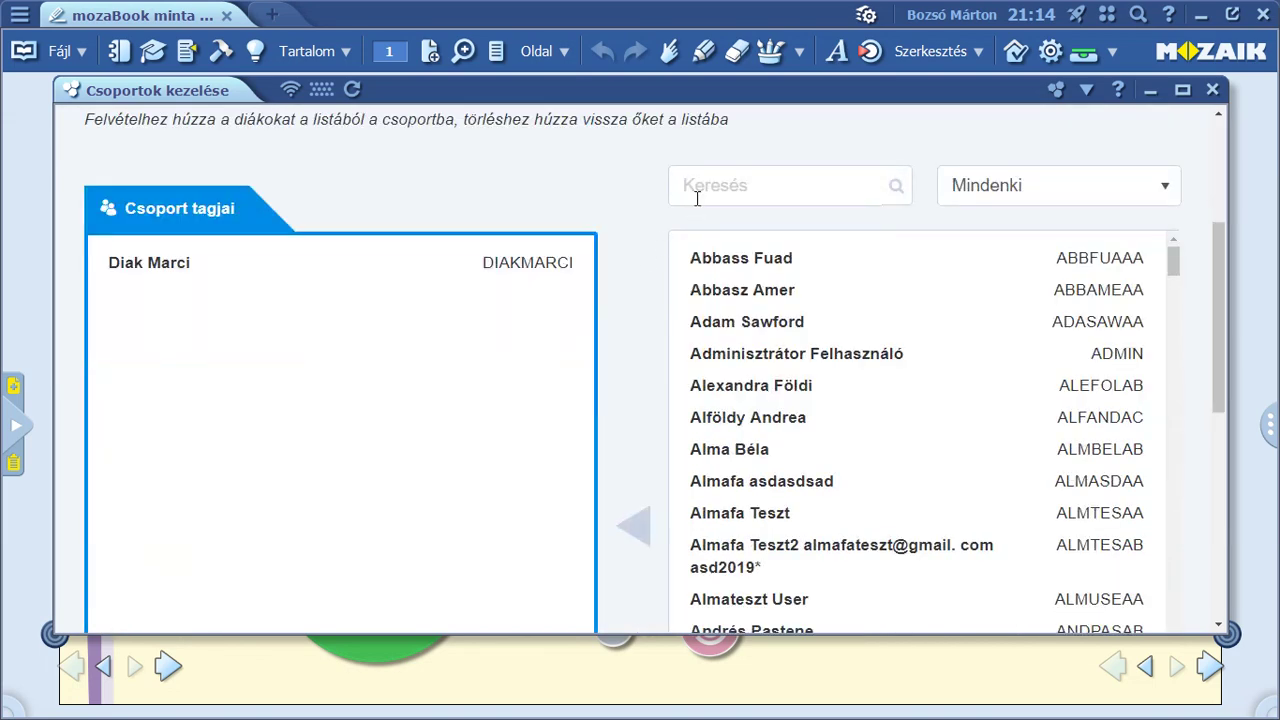
scroll(570, 336, "down", 1)
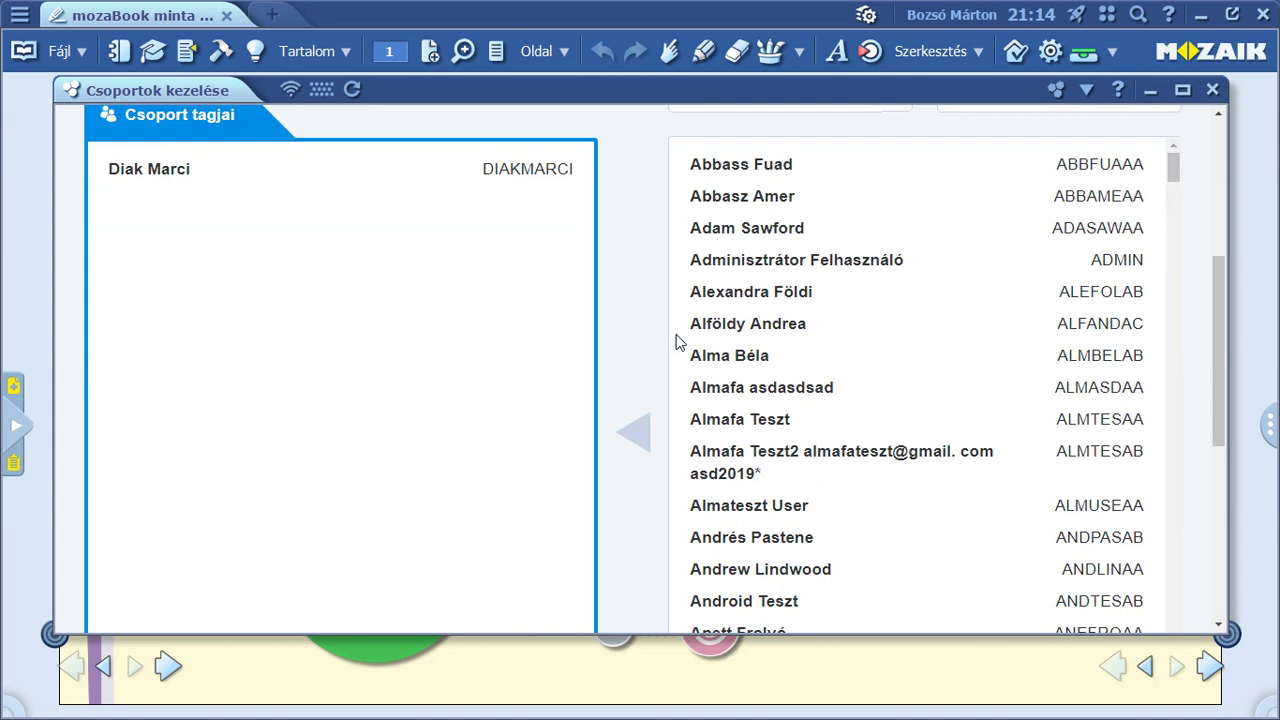
Drag a student from the school list into Csoport tagjai and scroll to the bottom.
left_click_drag(731, 362, 280, 317)
scroll(280, 317, "up", 2)
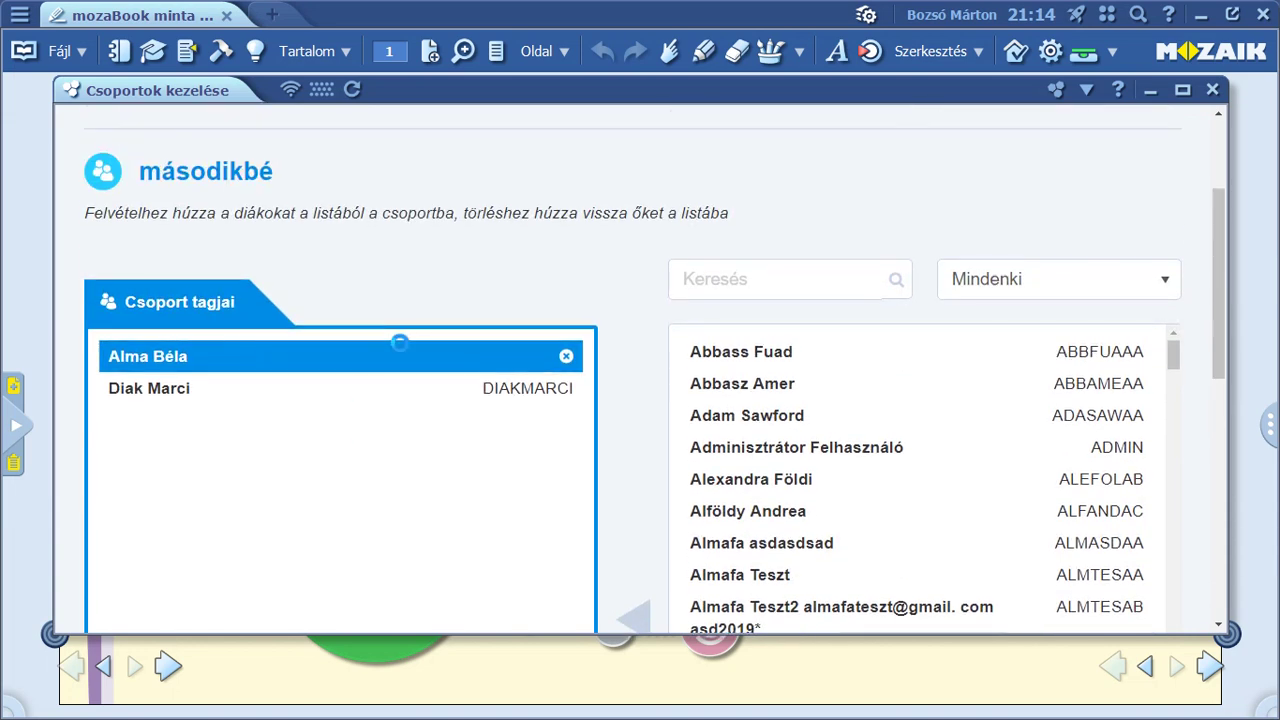
scroll(830, 380, "down", 5)
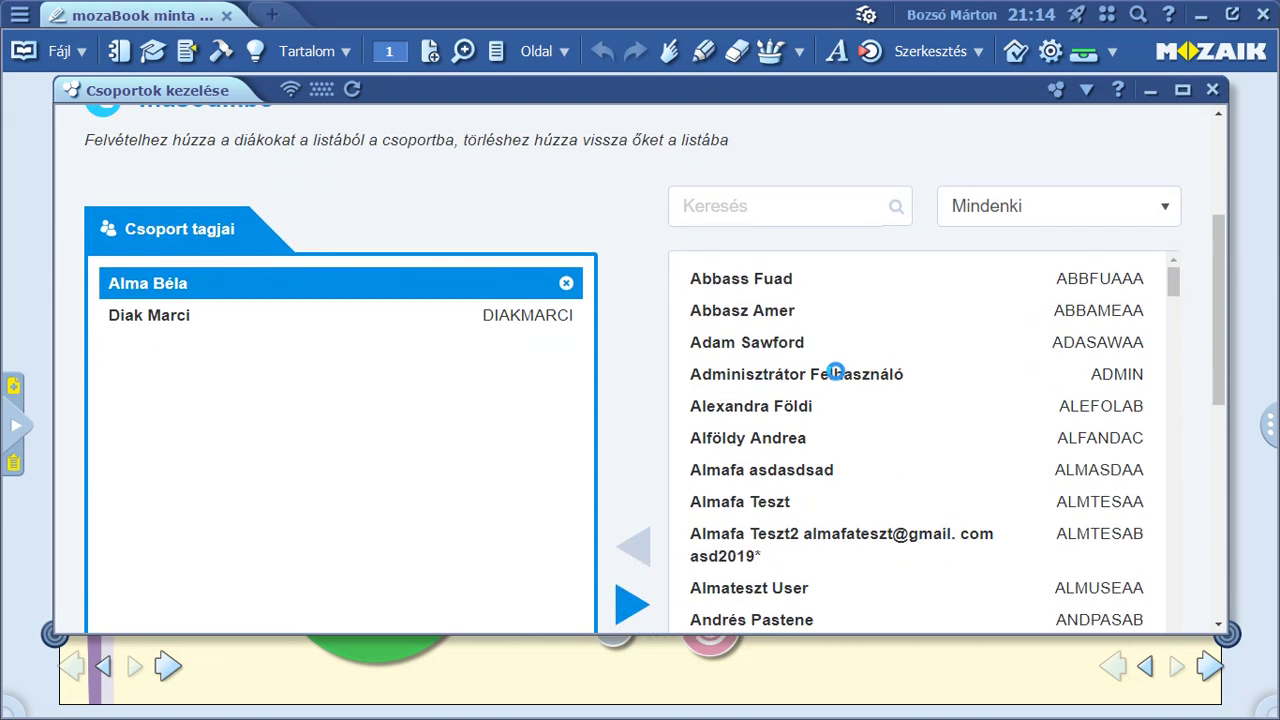
scroll(835, 377, "down", 4)
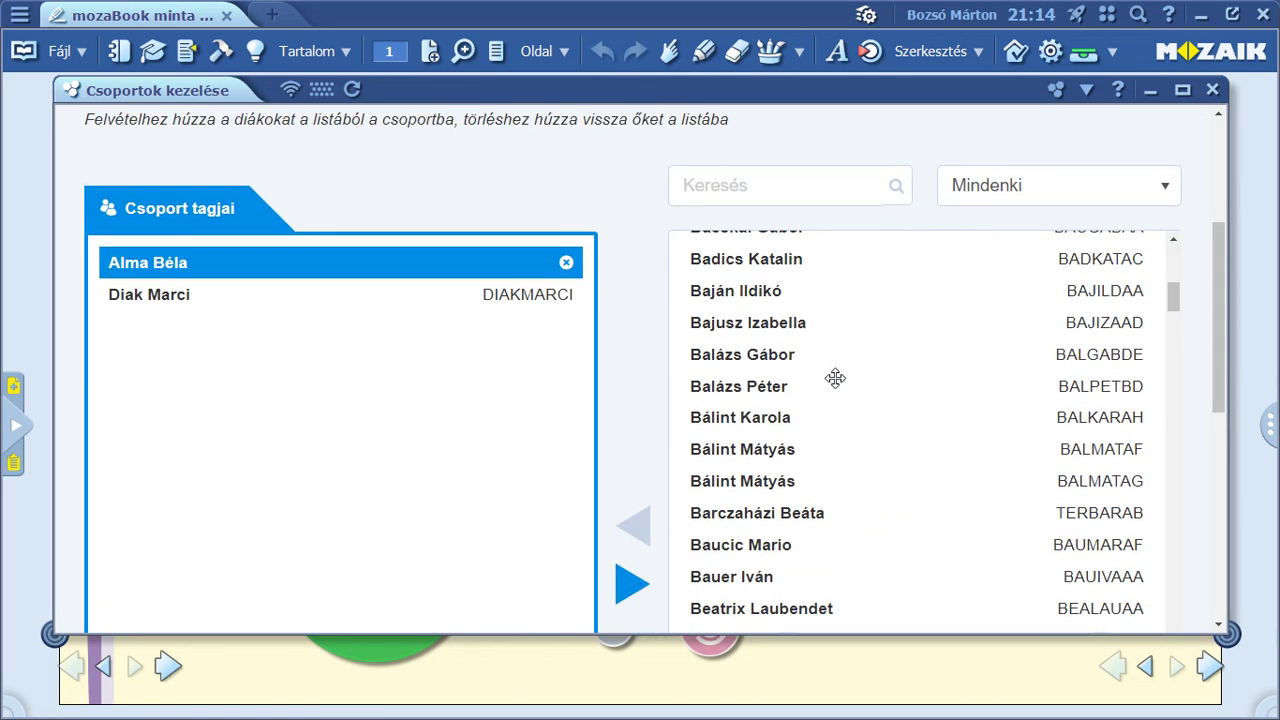
scroll(816, 400, "up", 9)
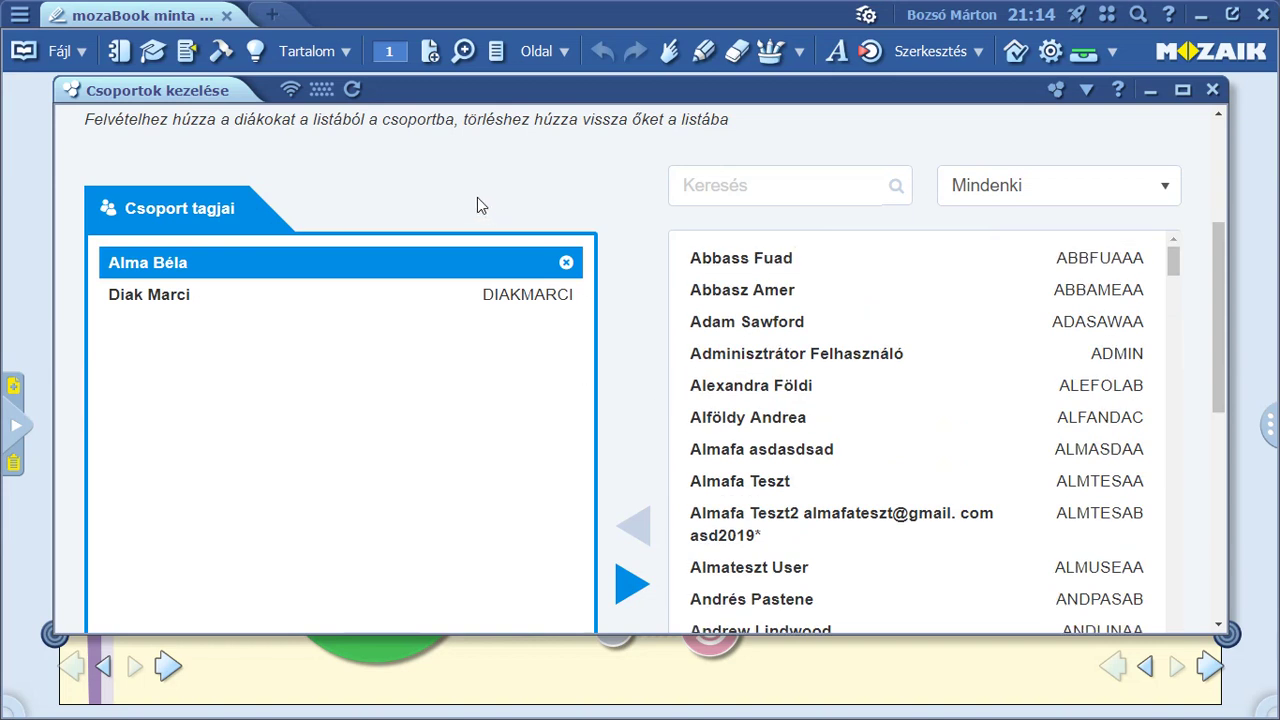
scroll(436, 165, "up", 2)
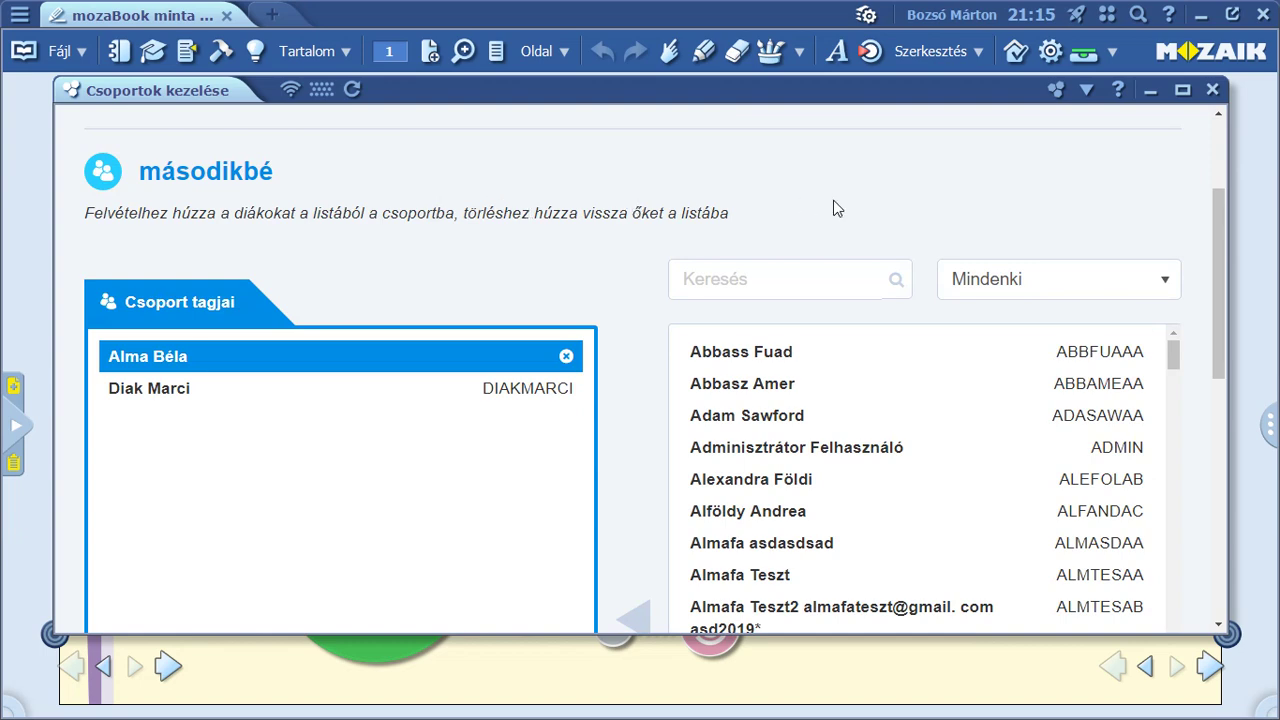
left_click_drag(1217, 255, 1180, 466)
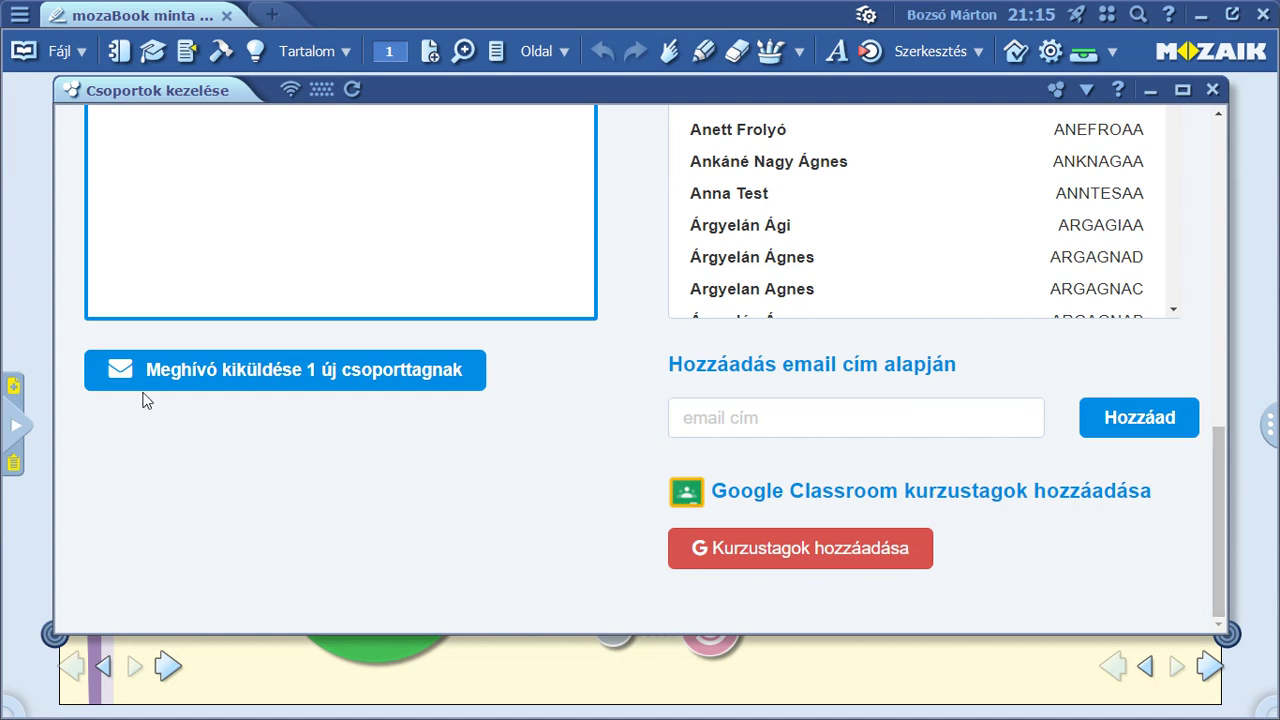
Send the invitation to the 1 new member, then return to the Csoportok list.
left_click(338, 375)
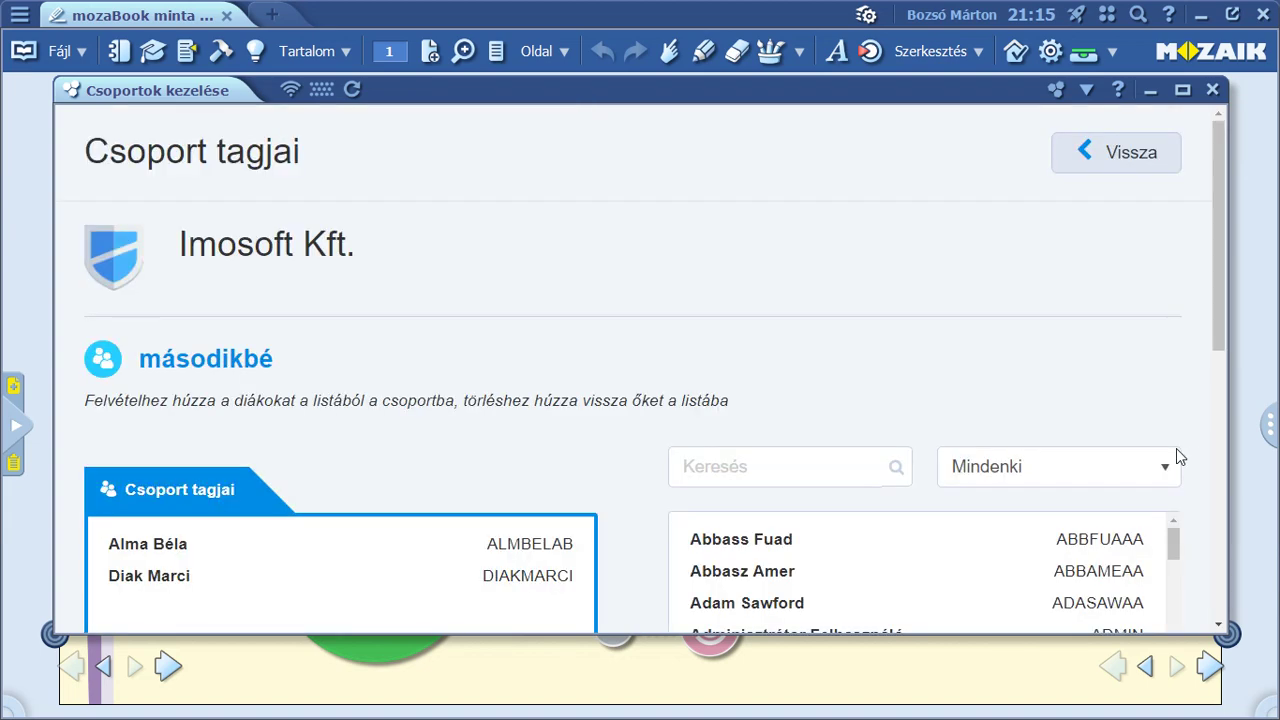
scroll(1176, 448, "down", 10)
scroll(1188, 390, "up", 8)
left_click(1160, 154)
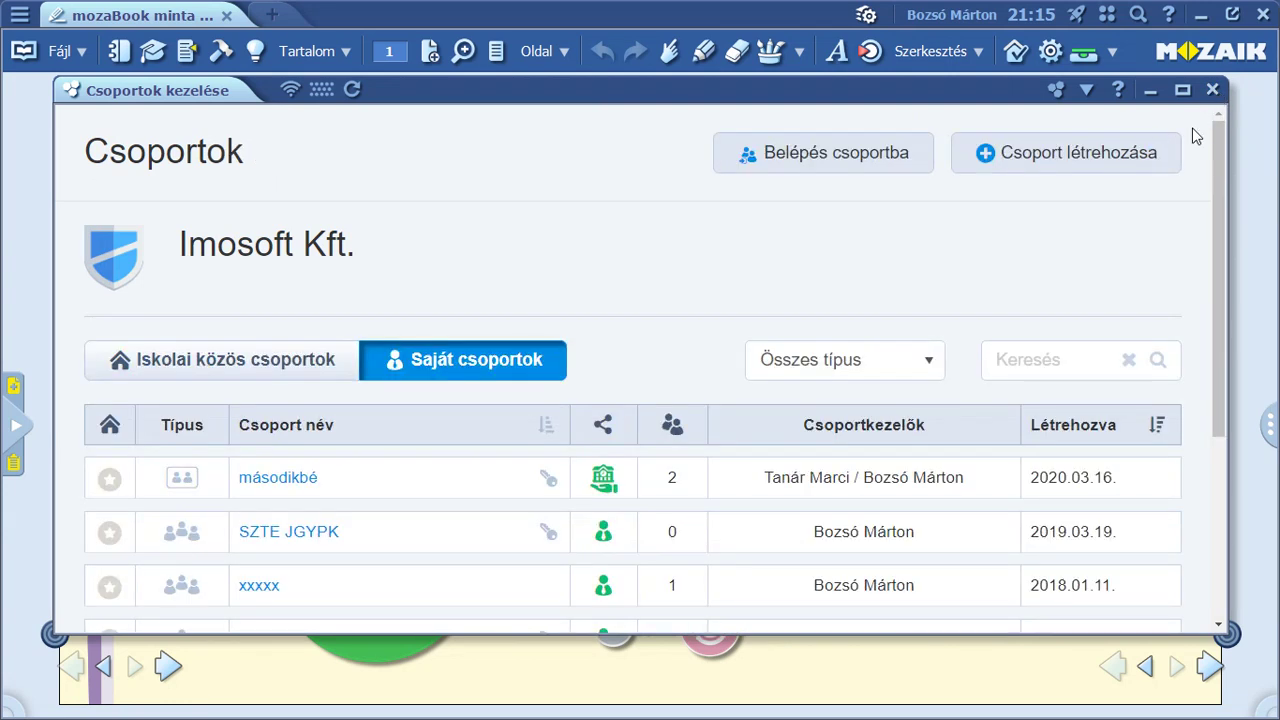